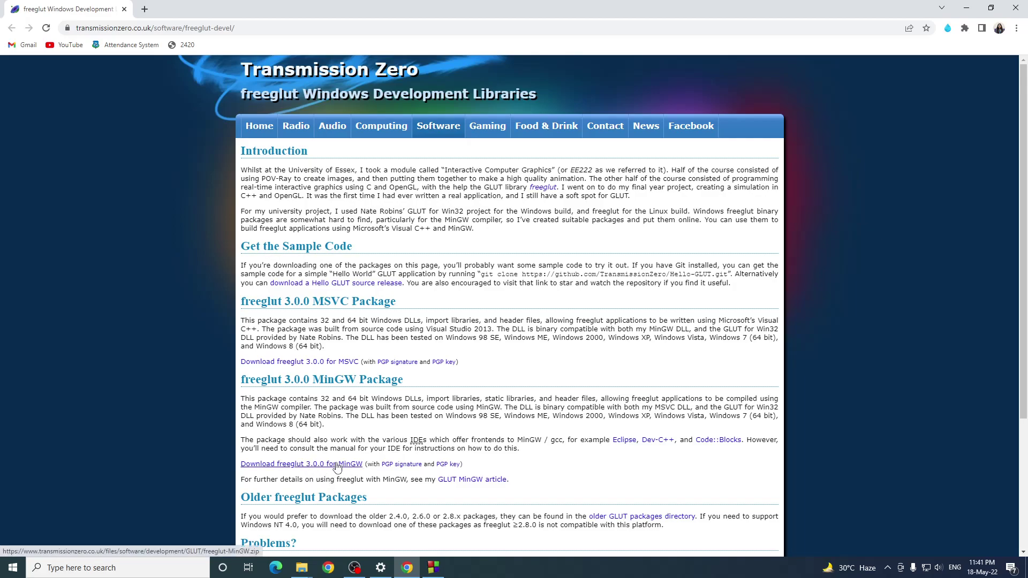
# Extract freeglut-MinGW-3.0.0-1.mp.zip directly into the Downloads folder
pyautogui.click(302, 567)
pyautogui.click(275, 523)
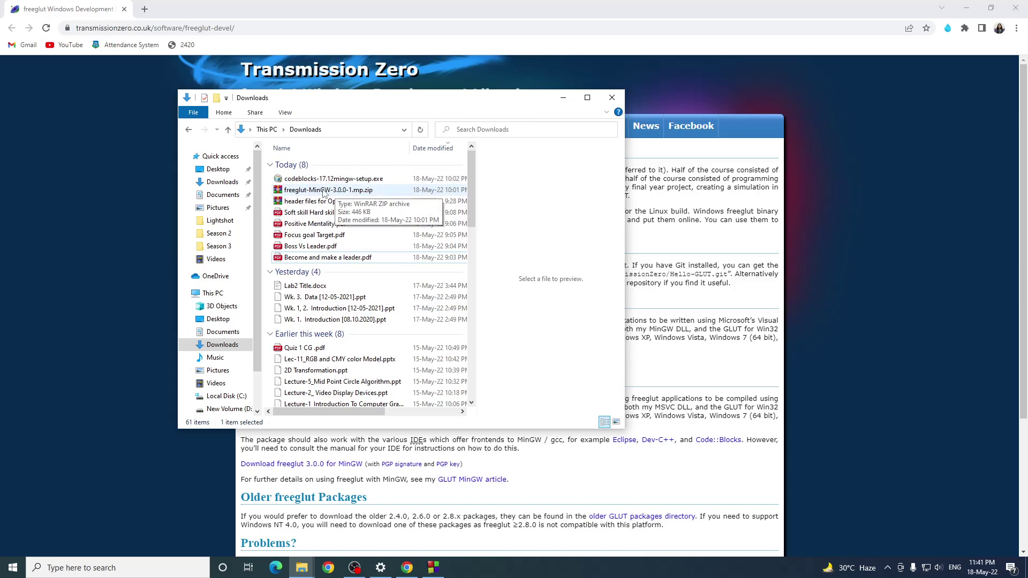
pyautogui.rightClick(332, 191)
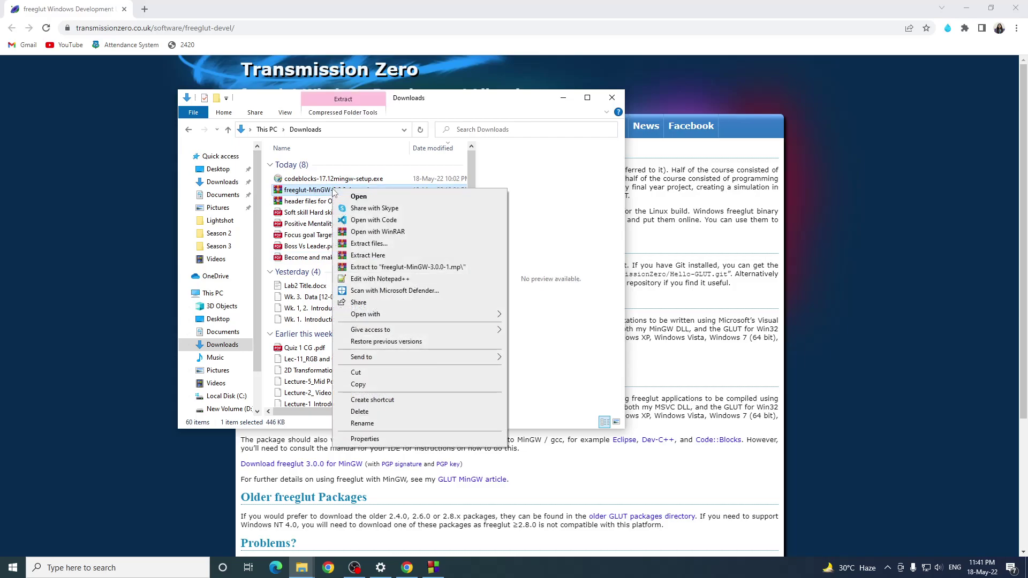
pyautogui.click(381, 256)
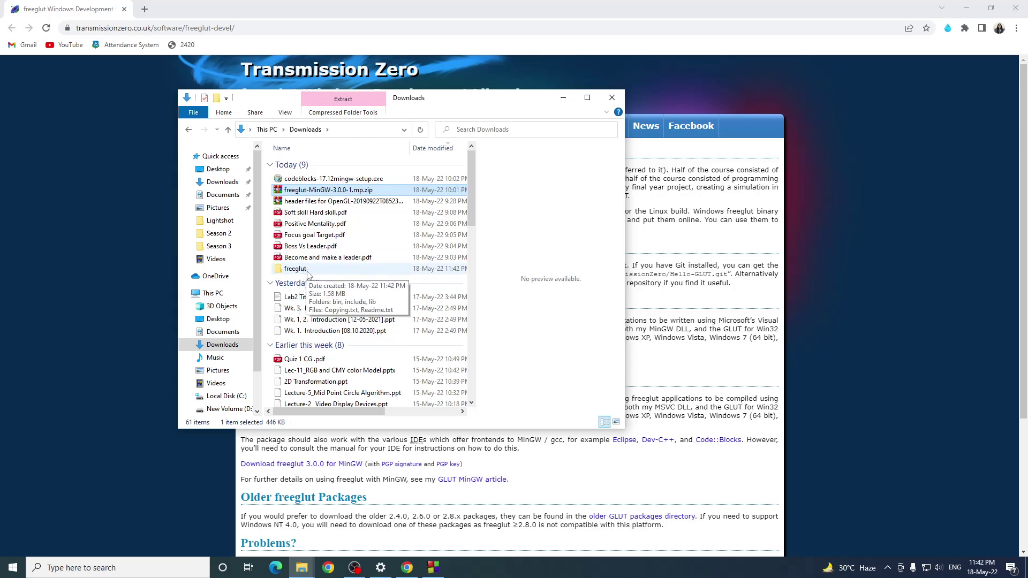
# Copy freeglut.dll from the bin folder of the extracted freeglut folder
pyautogui.doubleClick(295, 268)
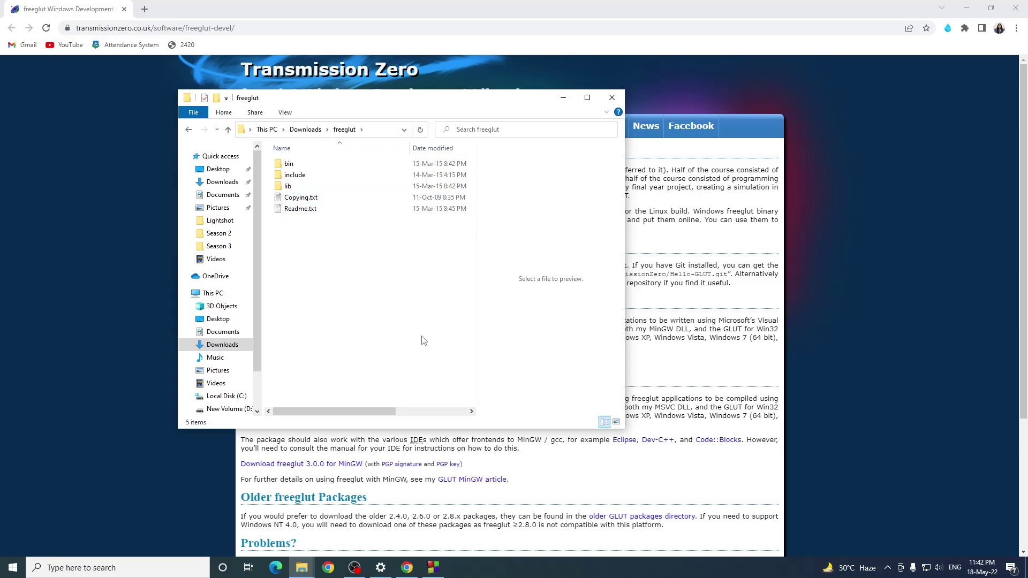
pyautogui.doubleClick(309, 167)
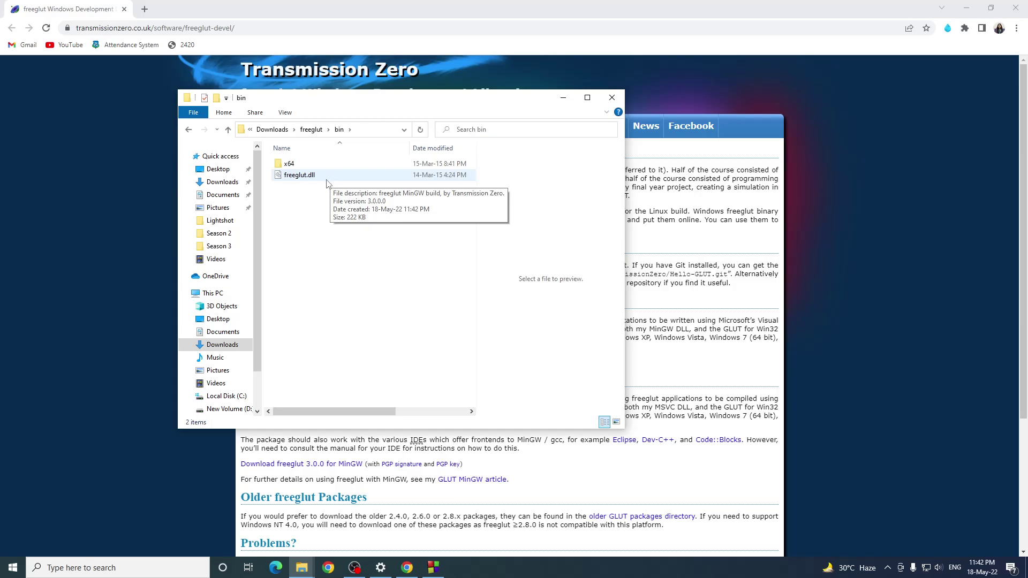
pyautogui.click(327, 181)
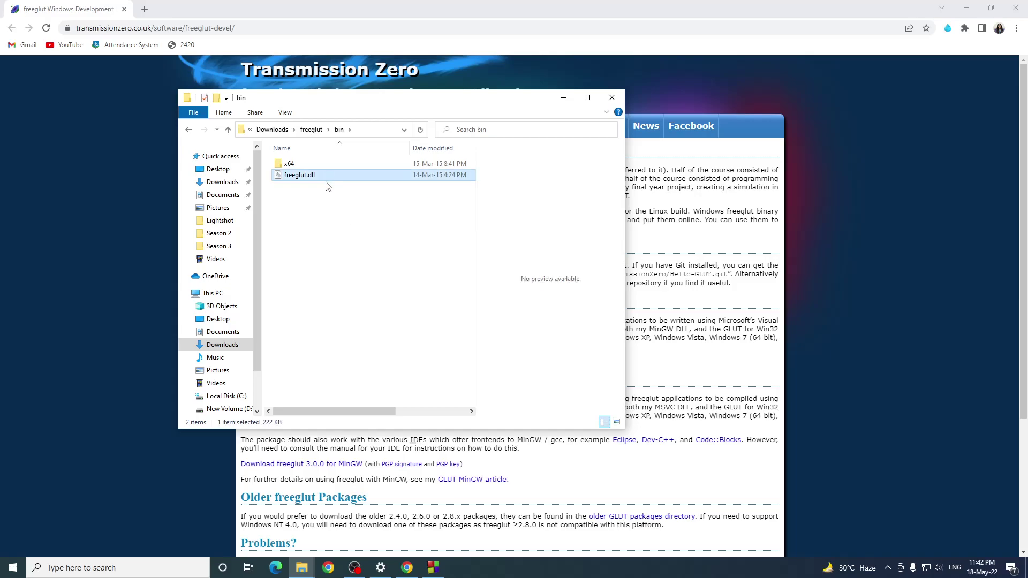
pyautogui.click(336, 217)
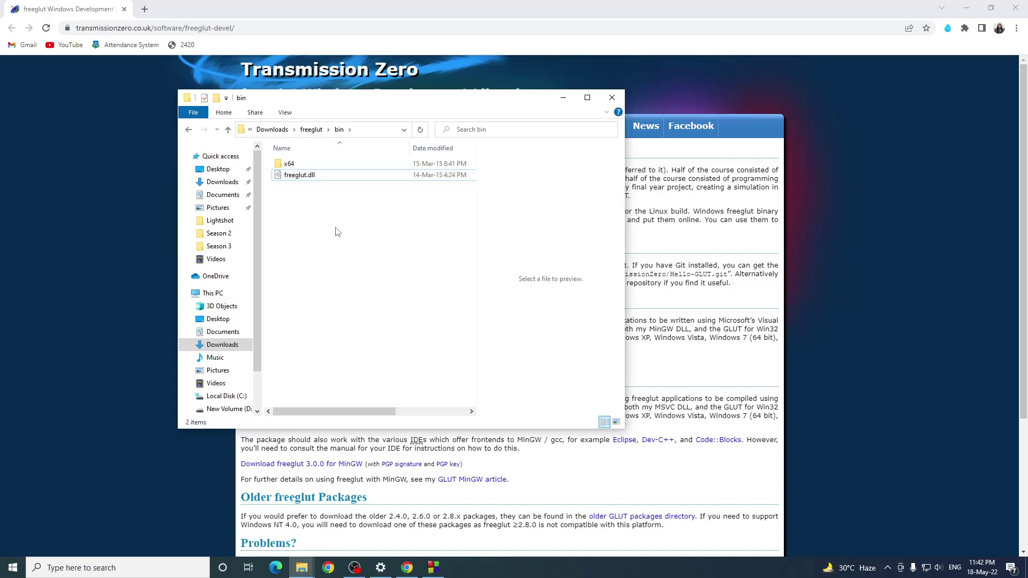
# Go to C:\Windows\SysWOW64 in the second File Explorer window
pyautogui.click(302, 567)
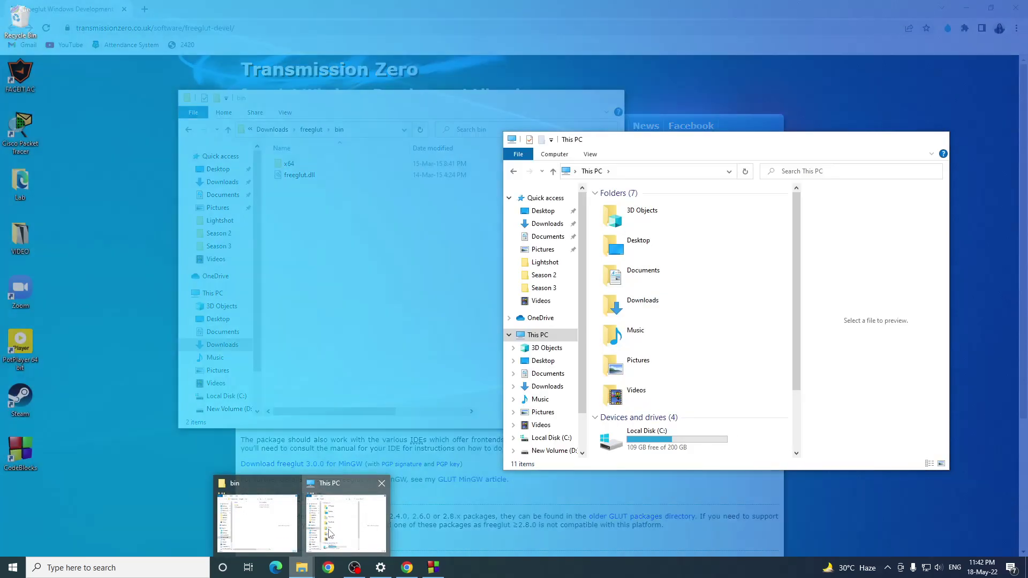
pyautogui.click(321, 545)
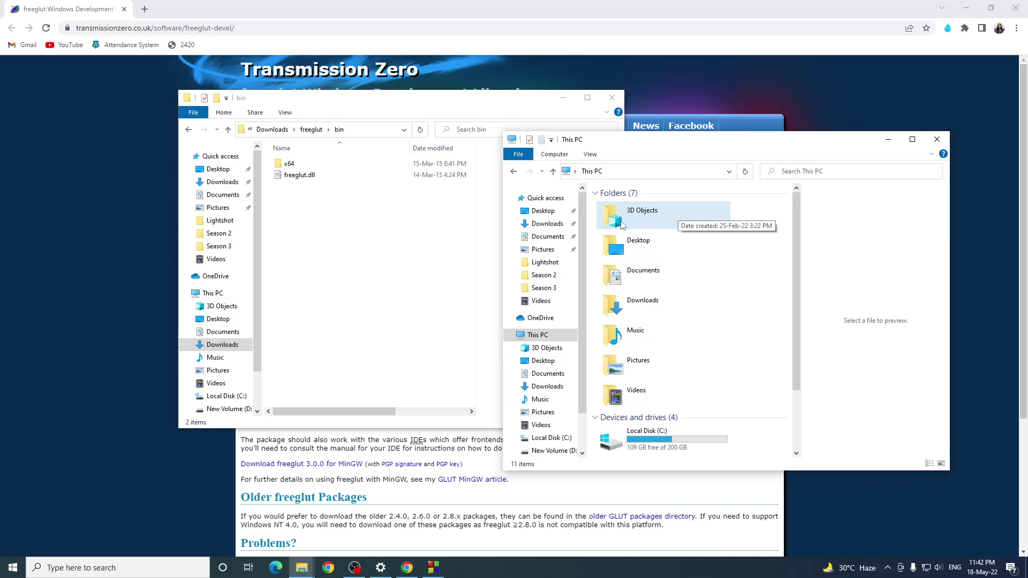
pyautogui.click(677, 437)
pyautogui.doubleClick(677, 435)
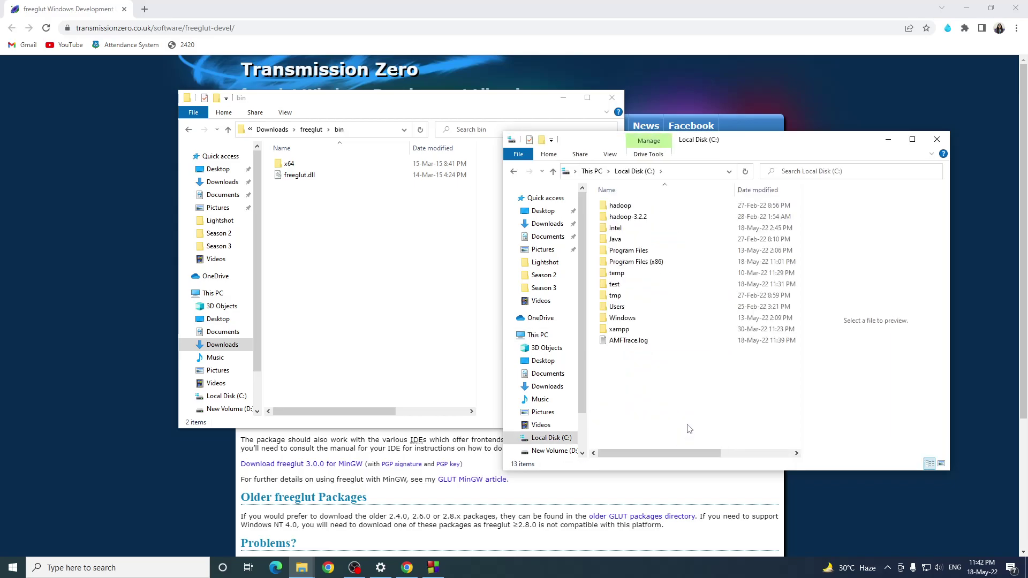
pyautogui.doubleClick(622, 317)
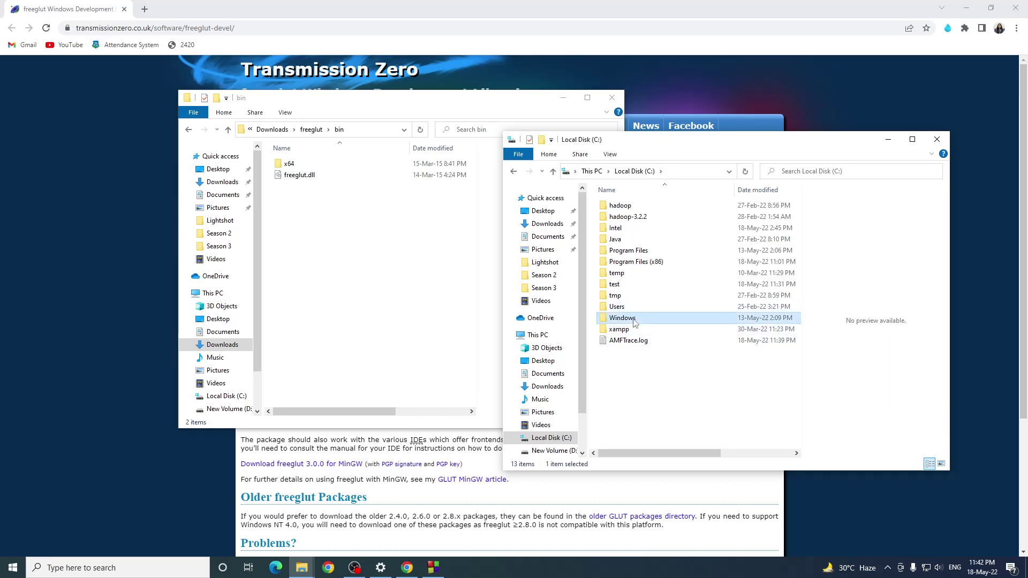
pyautogui.scroll(-8, 651, 295)
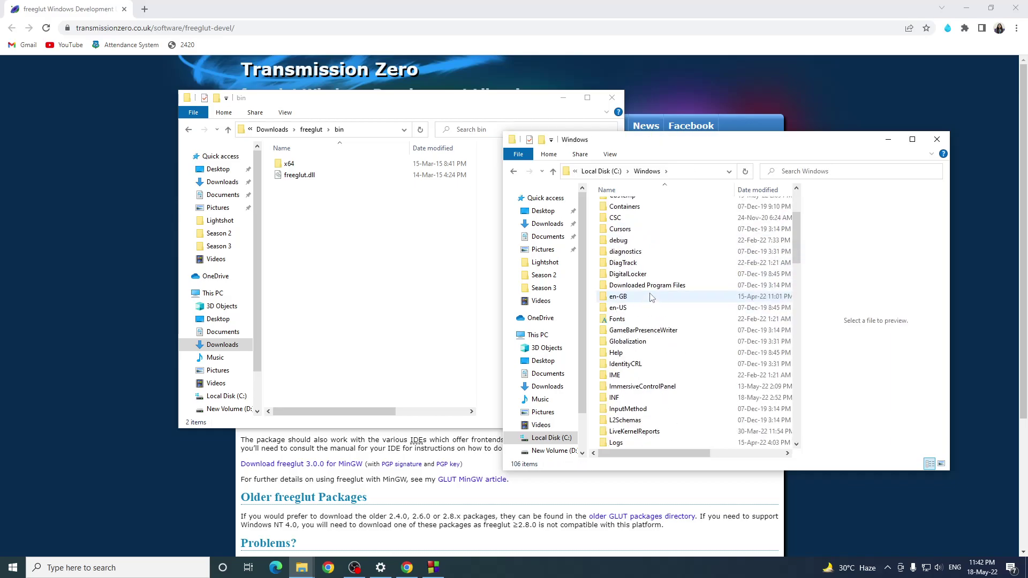
pyautogui.scroll(-9, 653, 300)
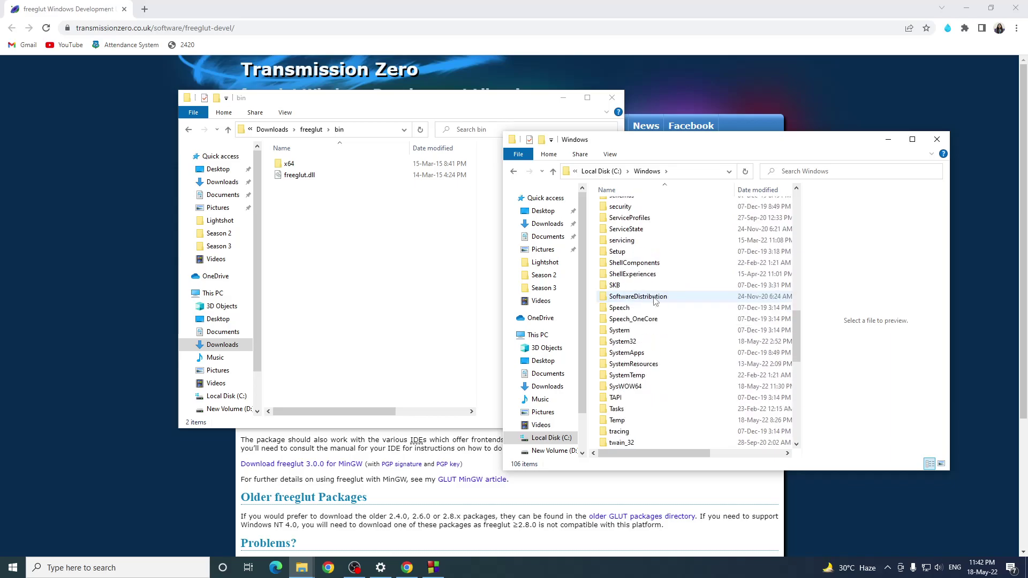
pyautogui.scroll(-1, 656, 303)
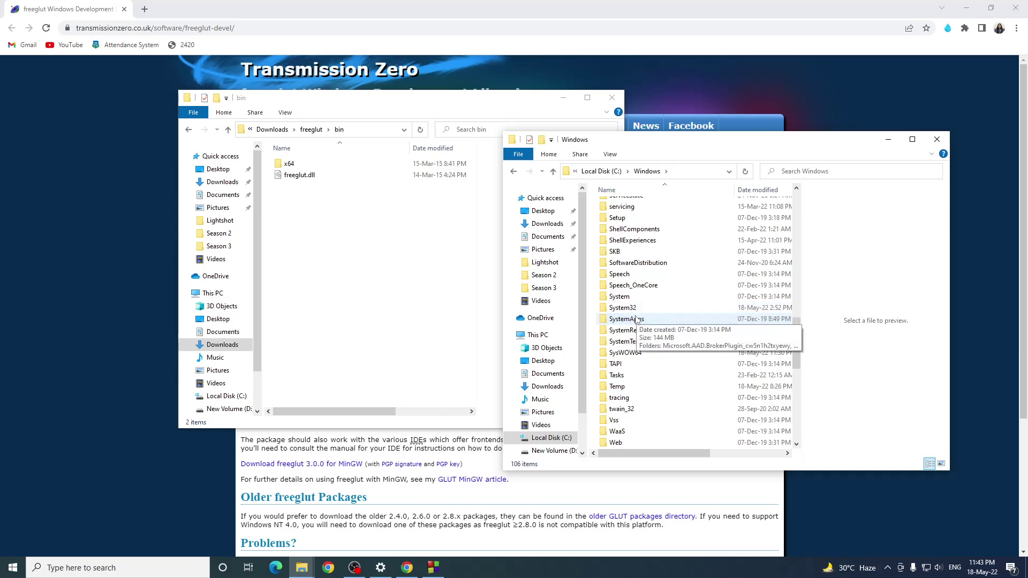
pyautogui.doubleClick(640, 357)
# Paste freeglut.dll into the SysWOW64 folder, granting administrator permission for the copy
pyautogui.scroll(-8, 652, 321)
pyautogui.scroll(-20, 674, 322)
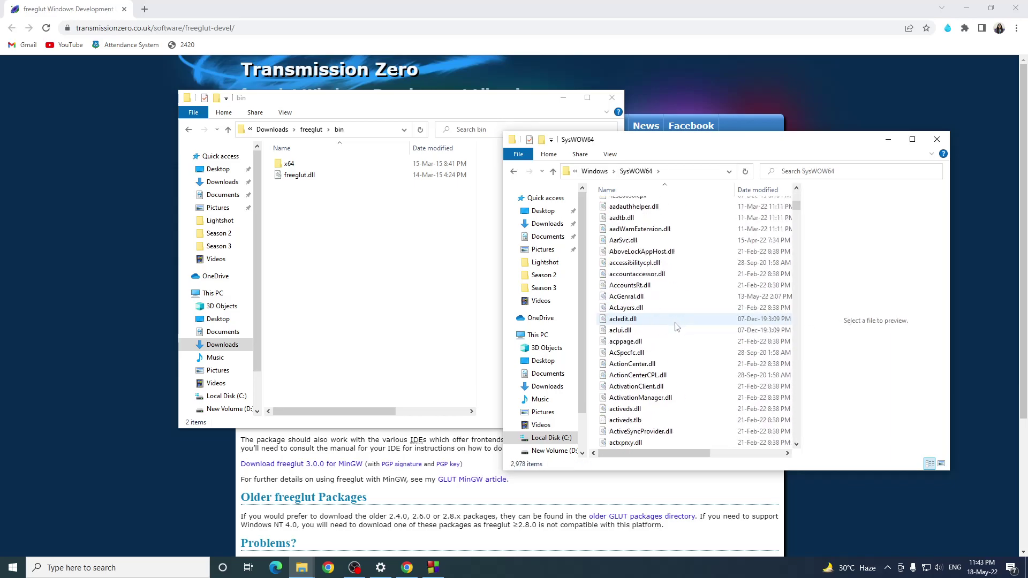
pyautogui.scroll(-2, 675, 326)
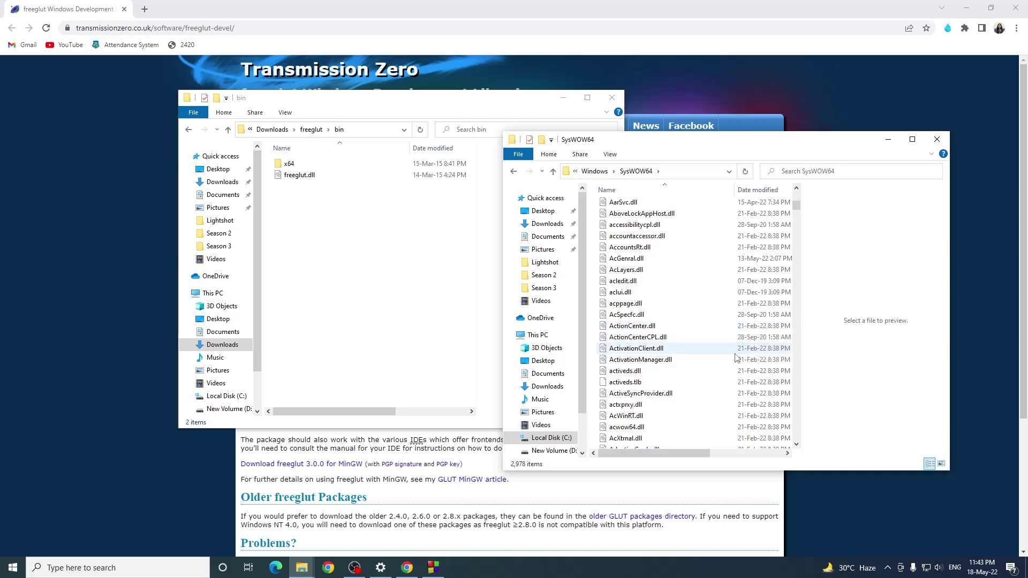
pyautogui.hotkey('ctrl', 'v')
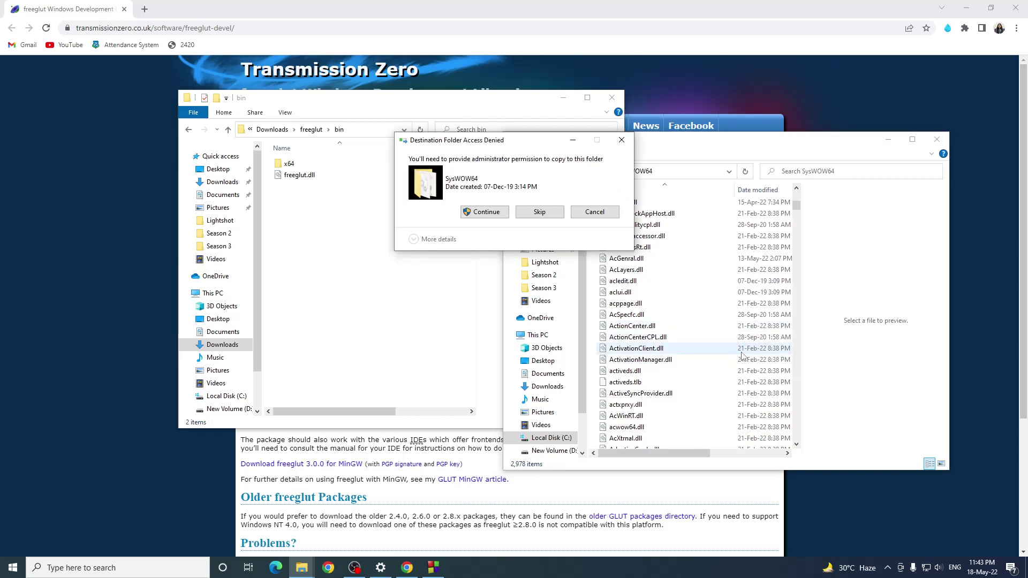
pyautogui.click(486, 212)
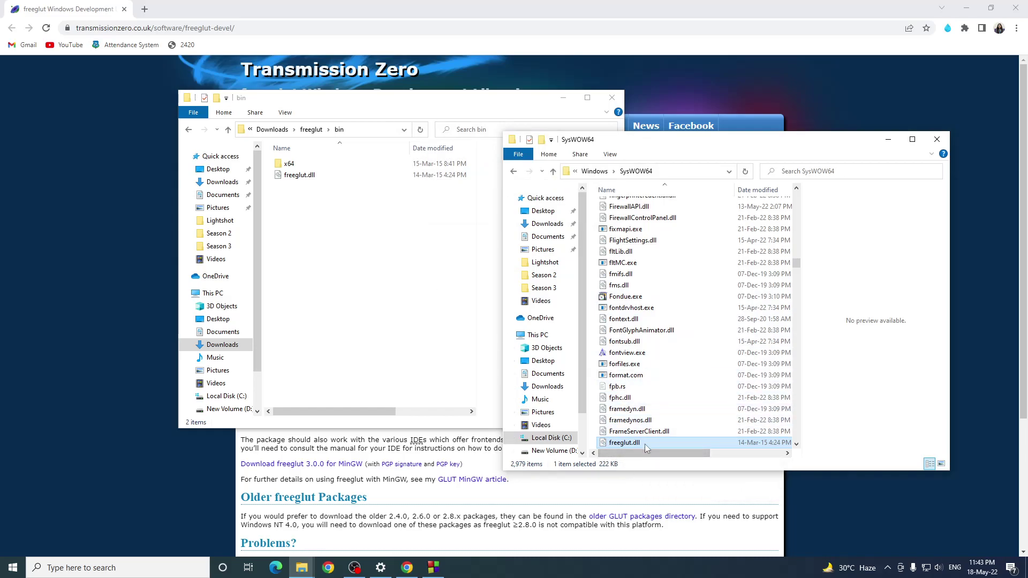
pyautogui.moveTo(645, 446)
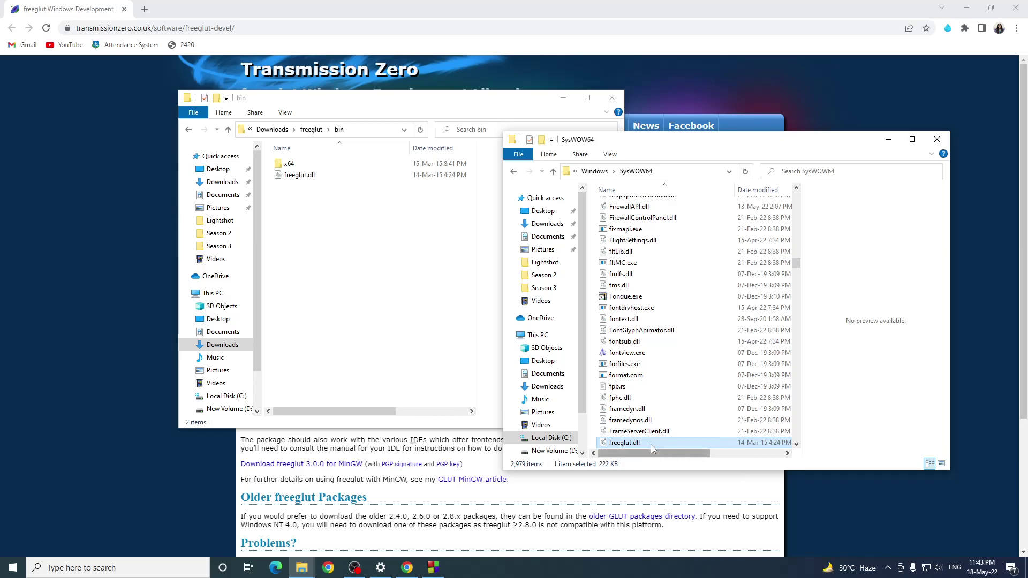
pyautogui.moveTo(658, 287)
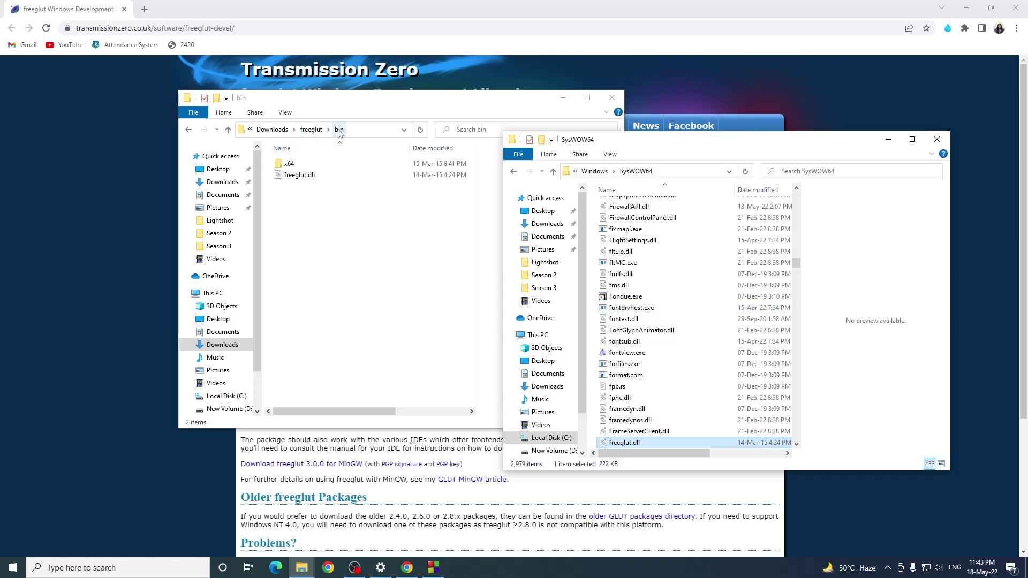
# Copy all four header files from the GL folder inside freeglut's include folder
pyautogui.click(312, 129)
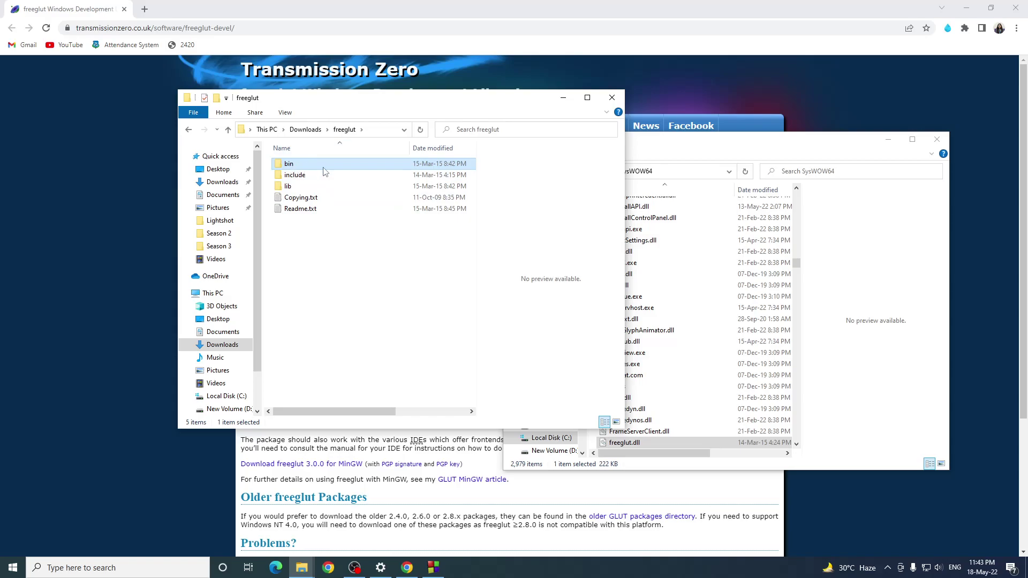
pyautogui.doubleClick(292, 176)
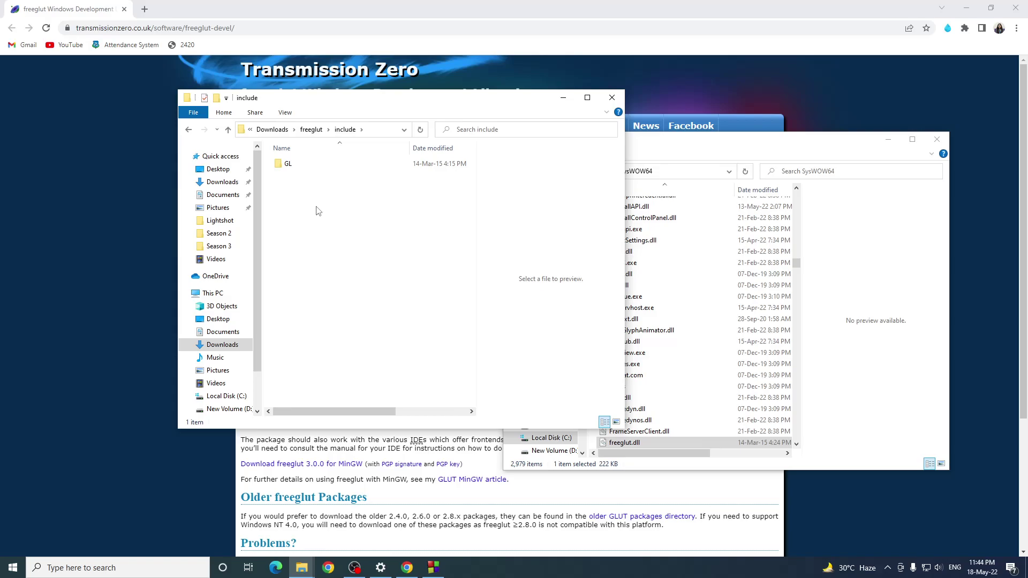
pyautogui.click(312, 130)
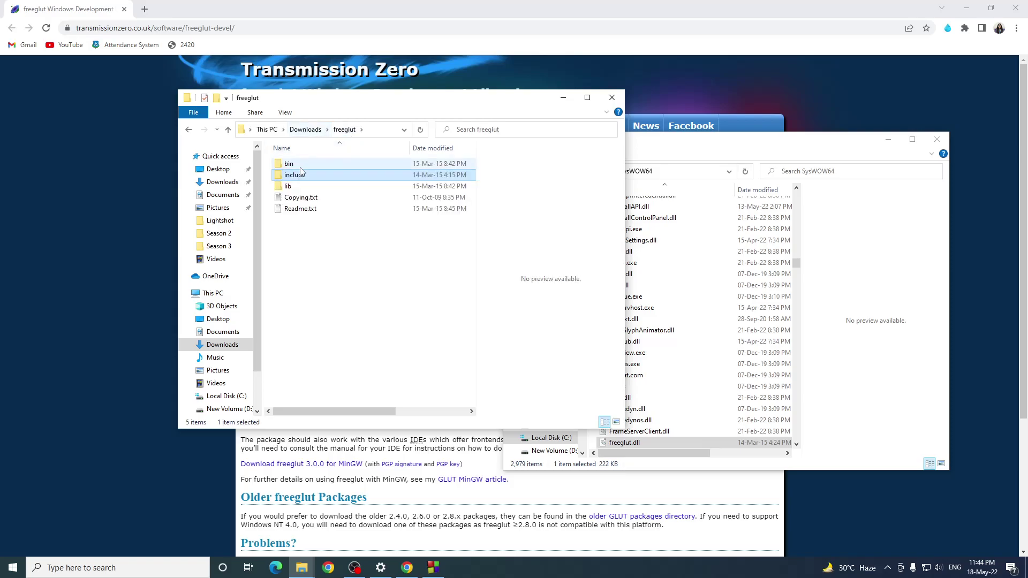
pyautogui.doubleClick(291, 173)
pyautogui.doubleClick(287, 166)
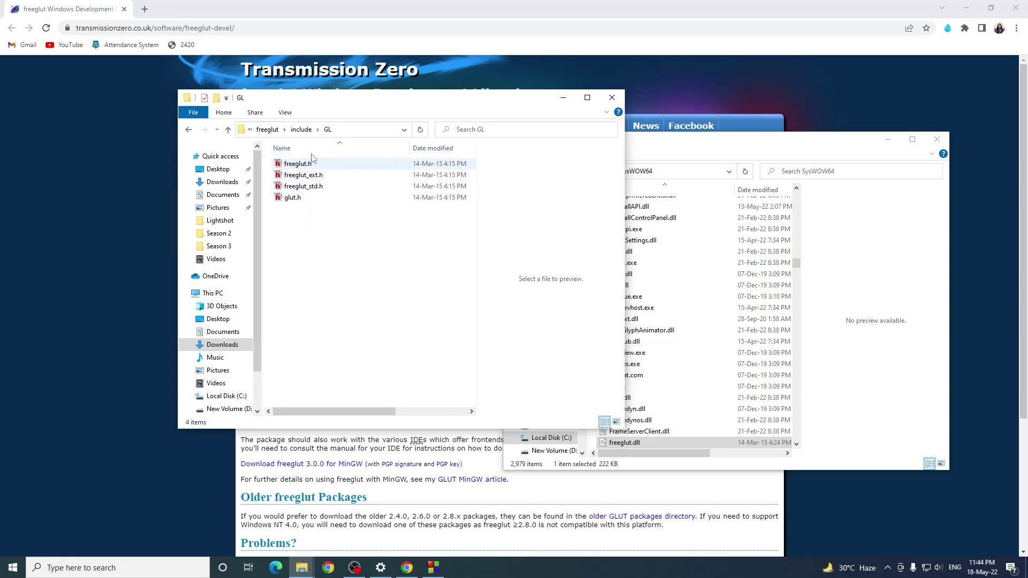
pyautogui.moveTo(328, 237); pyautogui.dragTo(284, 167)
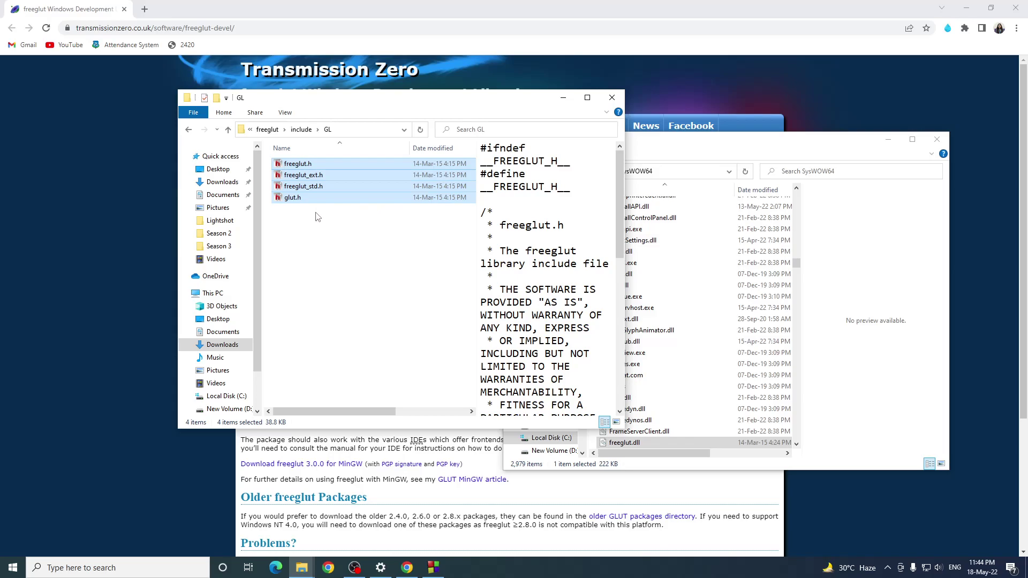
# Go to C:\Program Files (x86)\CodeBlocks\MinGW\include in the window showing SysWOW64
pyautogui.click(750, 156)
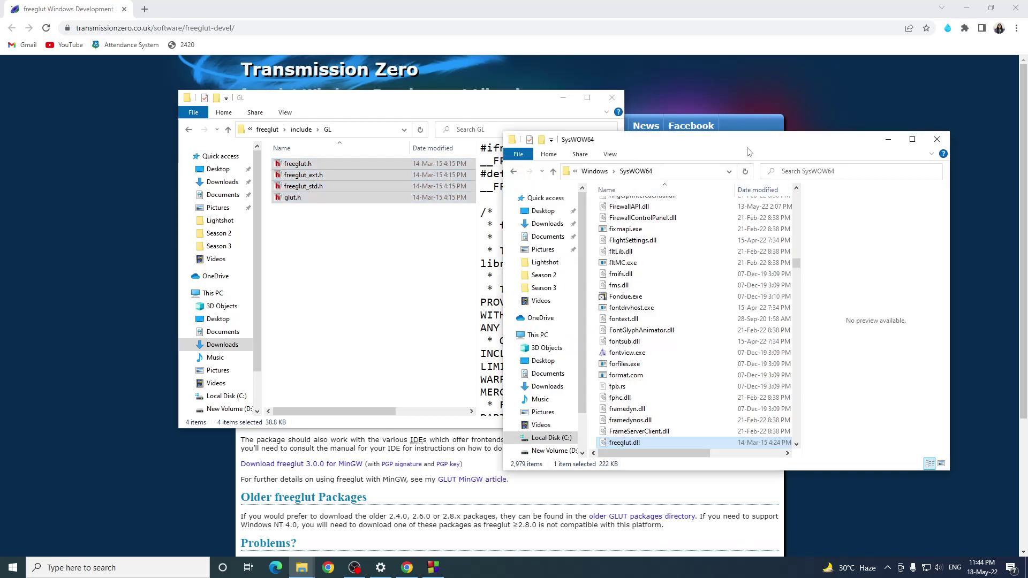
pyautogui.click(595, 172)
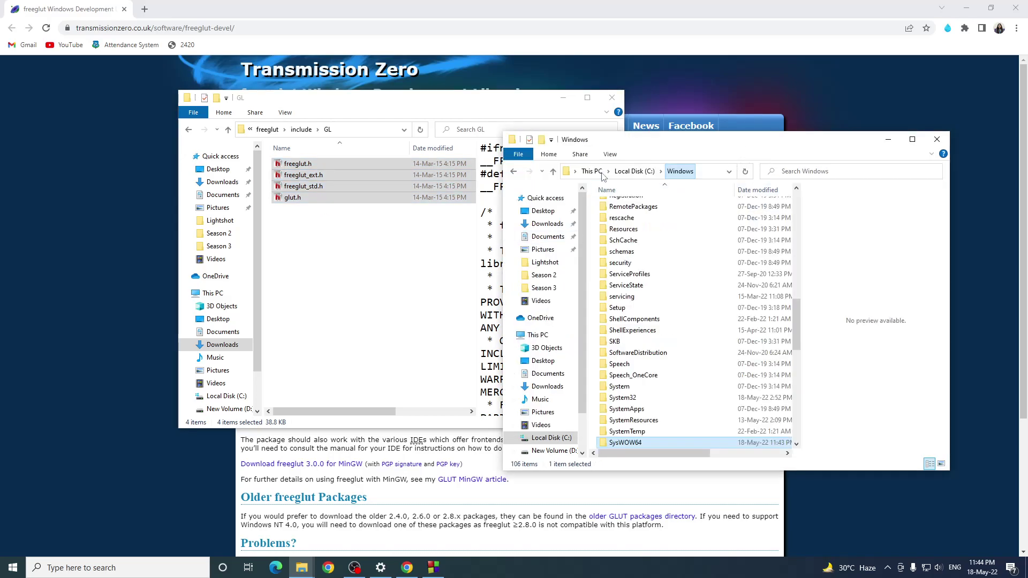
pyautogui.click(603, 172)
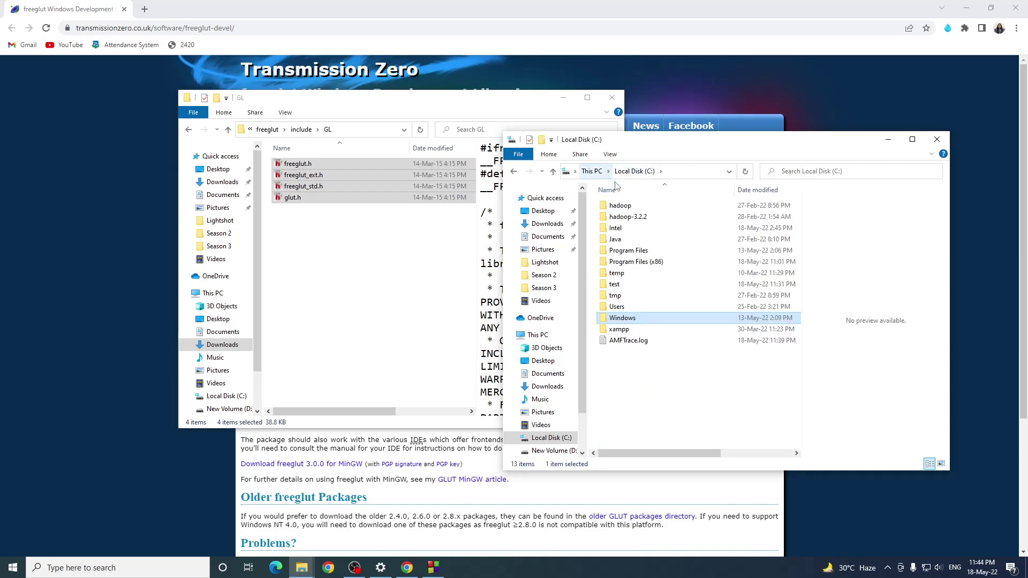
pyautogui.doubleClick(640, 263)
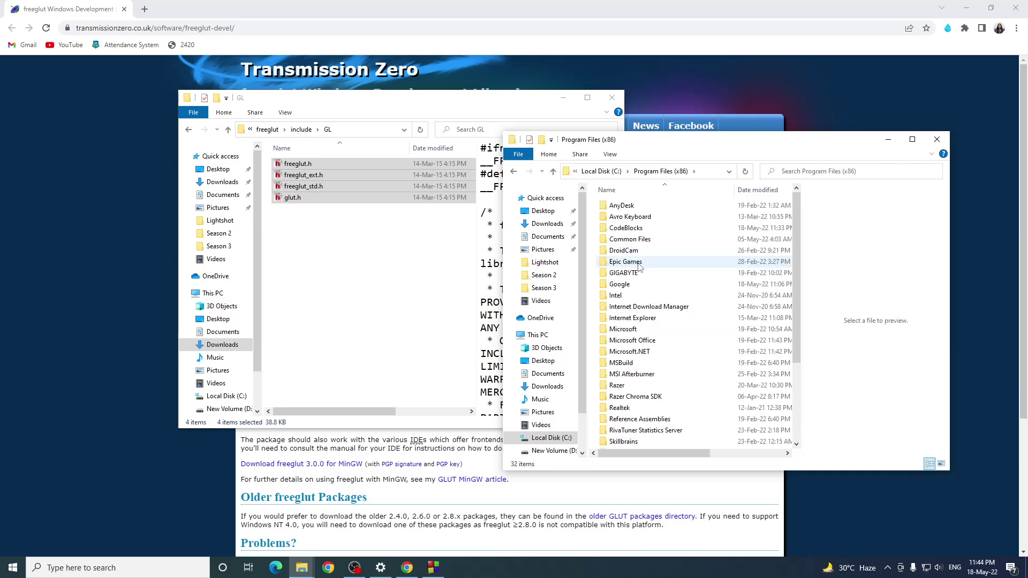
pyautogui.doubleClick(634, 230)
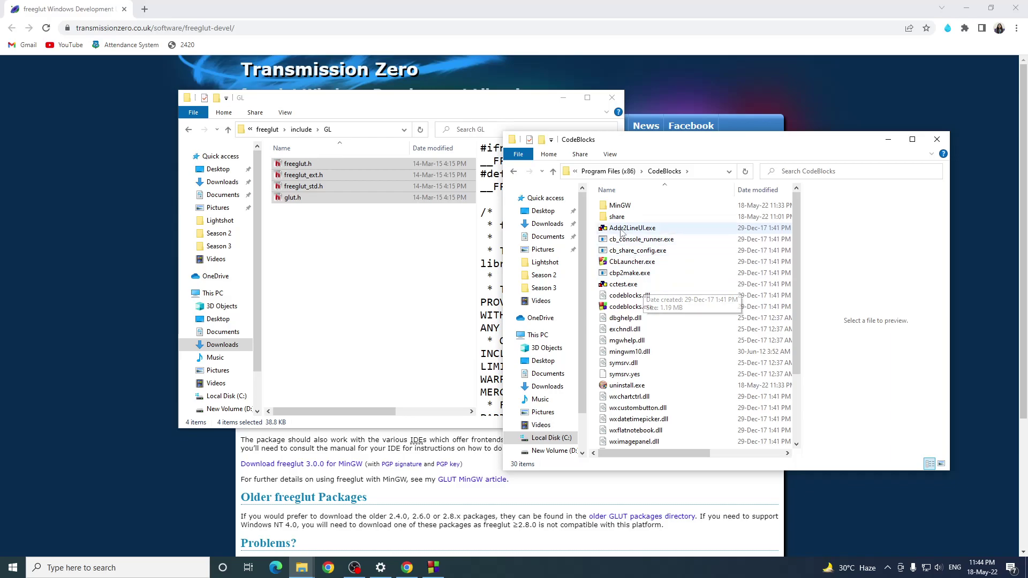
pyautogui.doubleClick(616, 205)
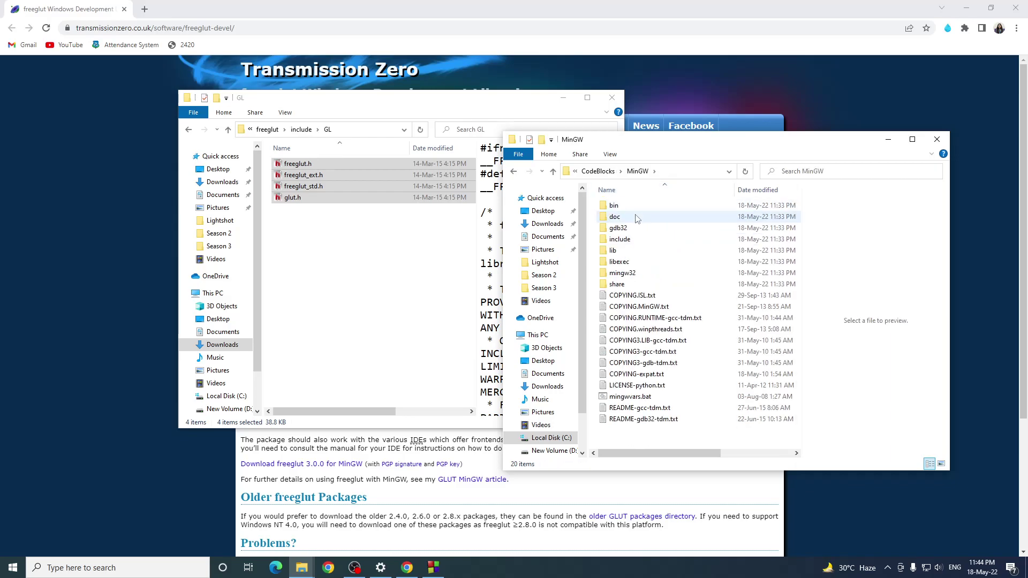
pyautogui.doubleClick(620, 239)
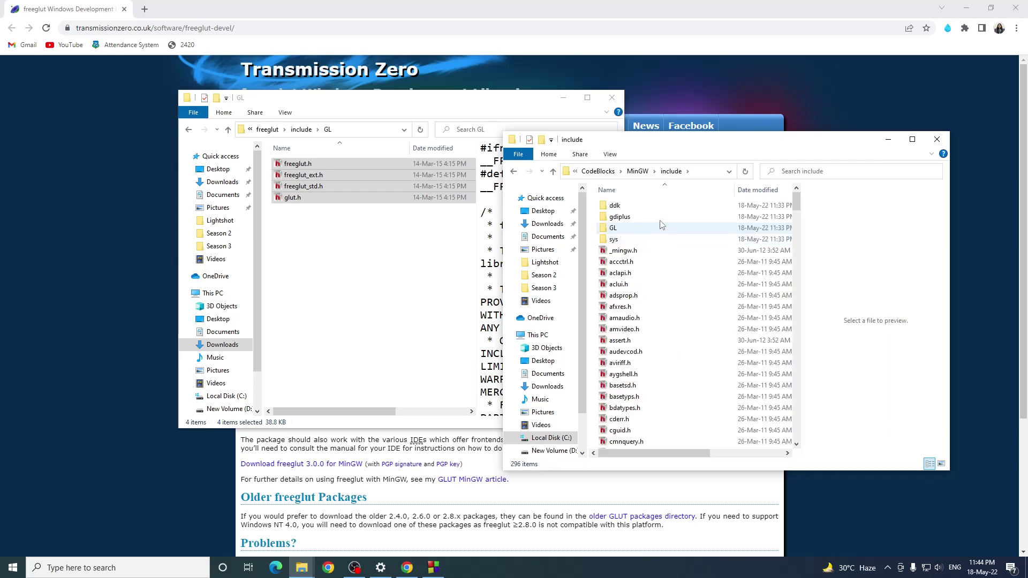
# Paste the four copied header files into the MinGW include folder, granting administrator permission for each copy request
pyautogui.scroll(-2, 667, 214)
pyautogui.scroll(-2, 666, 214)
pyautogui.scroll(3, 663, 235)
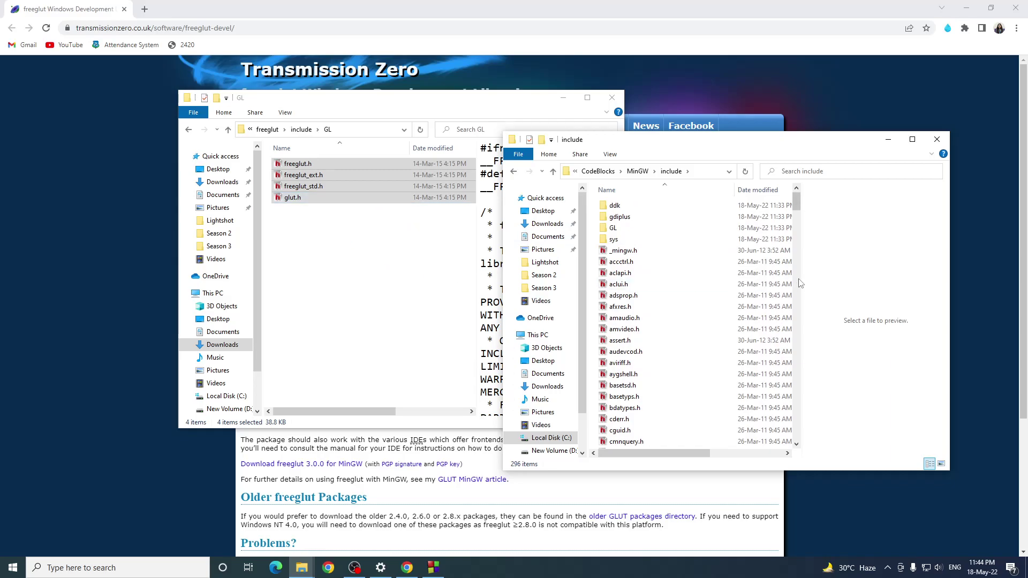
pyautogui.hotkey('ctrl', 'v')
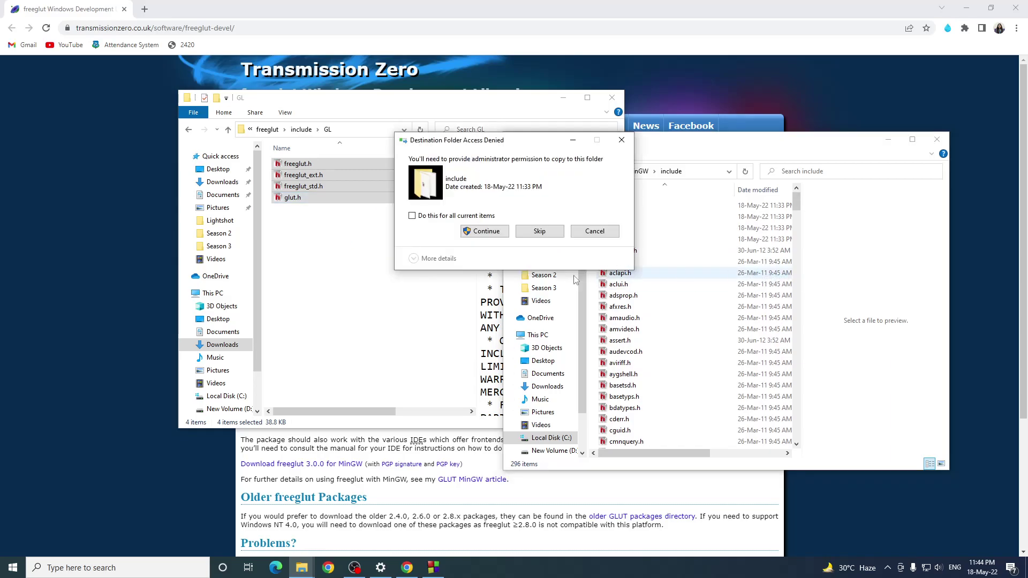
pyautogui.click(484, 231)
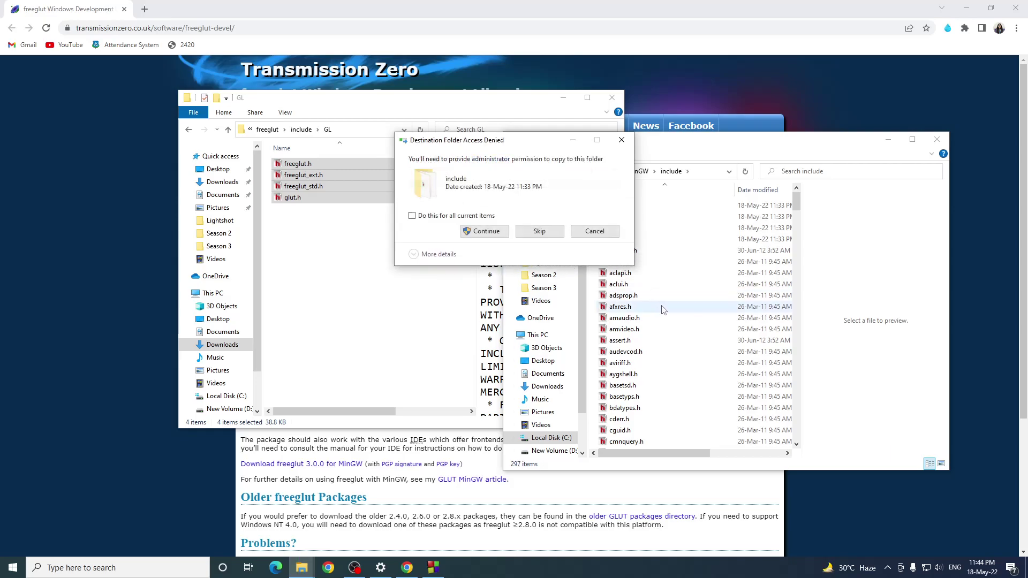
pyautogui.click(487, 236)
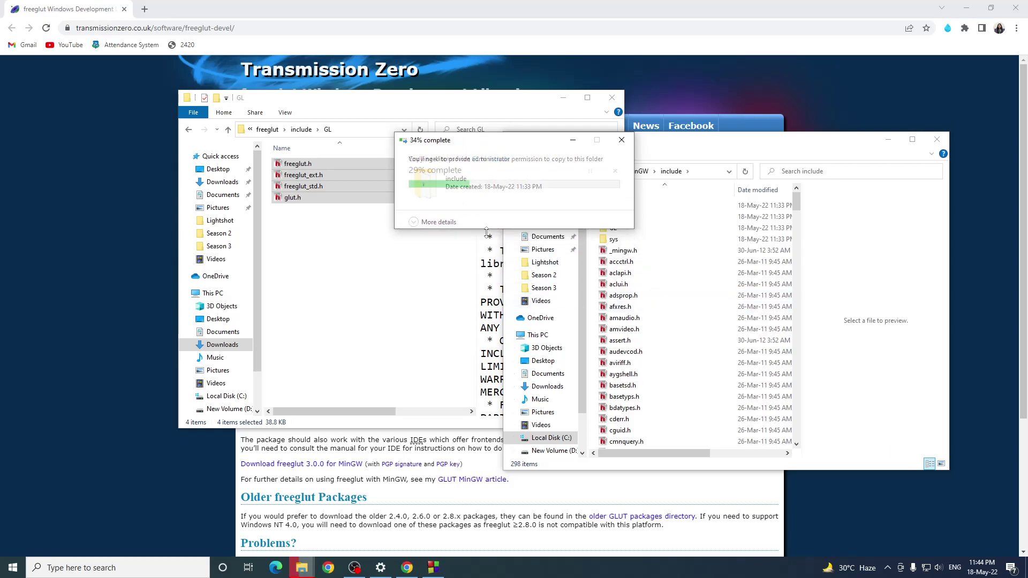
pyautogui.click(487, 231)
pyautogui.click(487, 232)
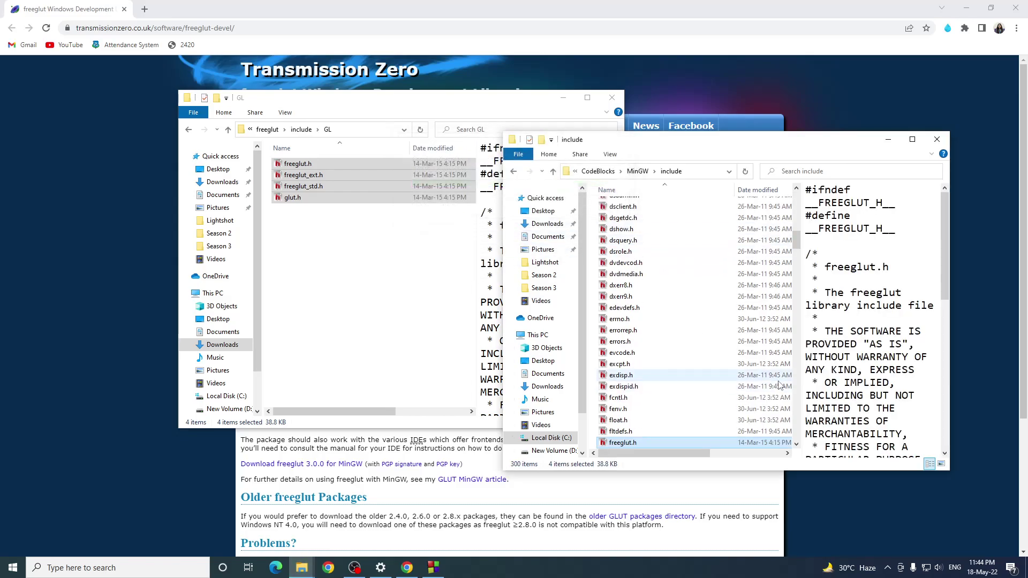
pyautogui.scroll(-5, 779, 385)
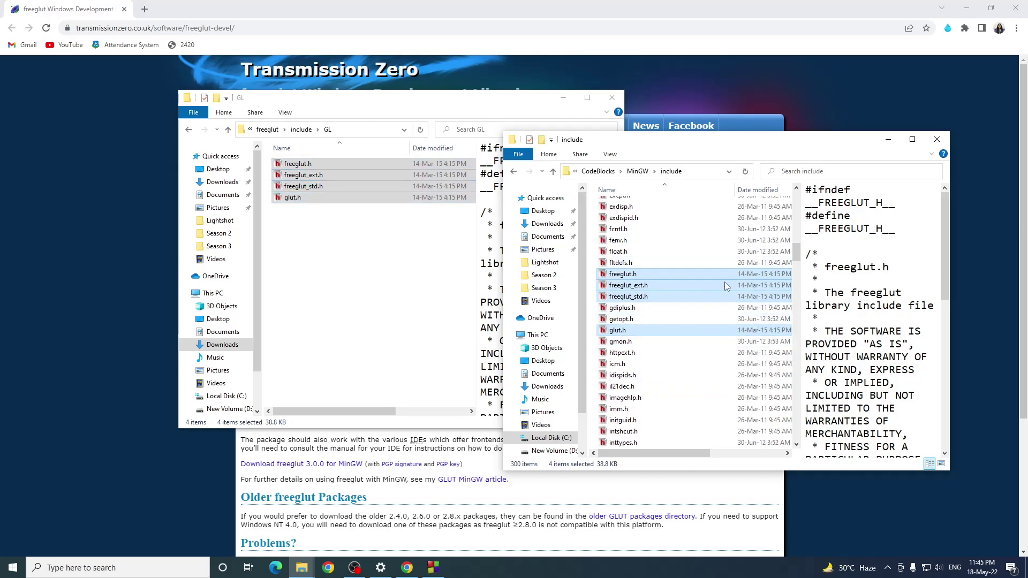
# Copy libfreeglut.a and libfreeglut_static.a from the lib folder of the downloaded freeglut package
pyautogui.click(314, 170)
pyautogui.click(301, 129)
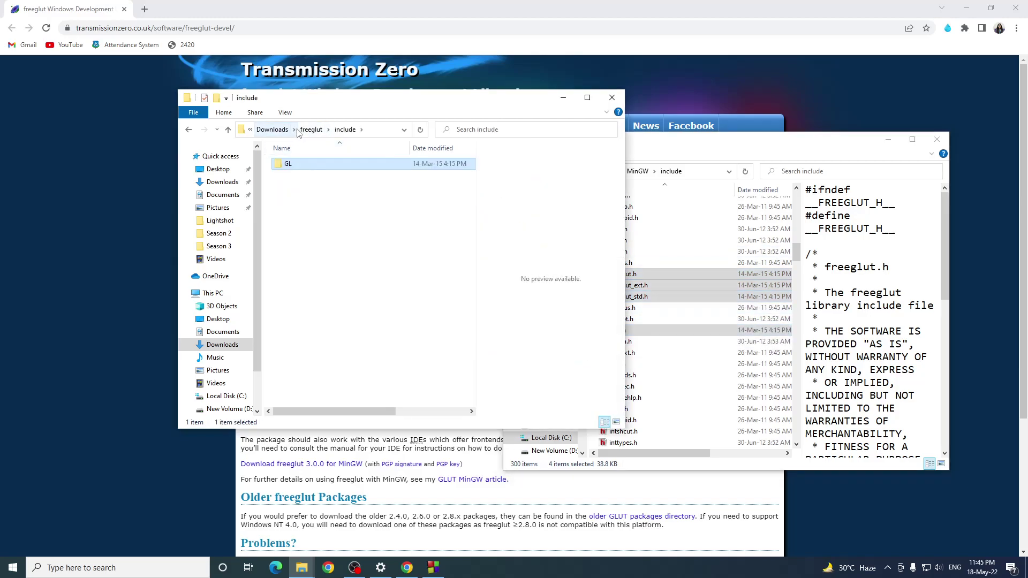
pyautogui.click(311, 129)
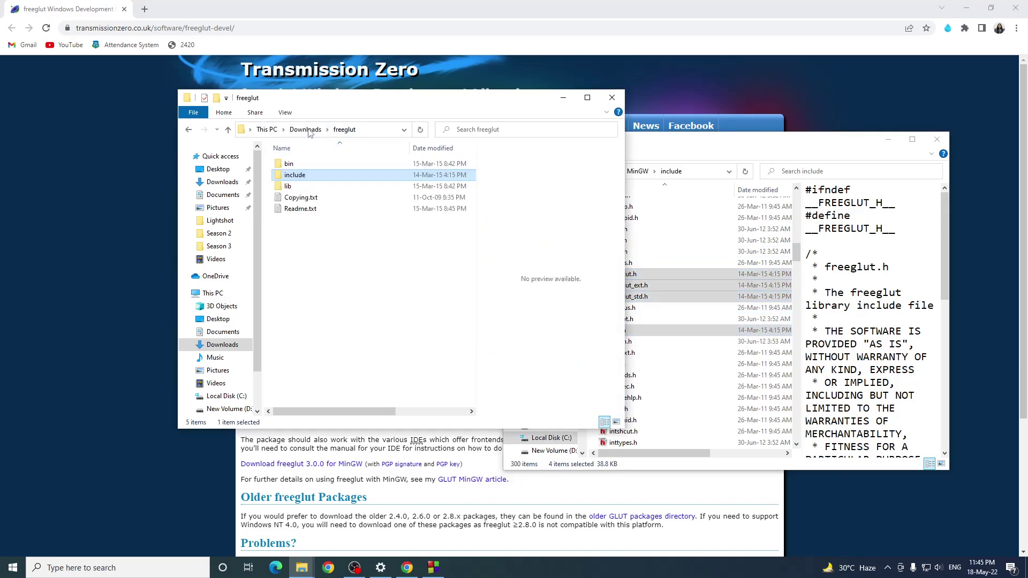
pyautogui.doubleClick(287, 188)
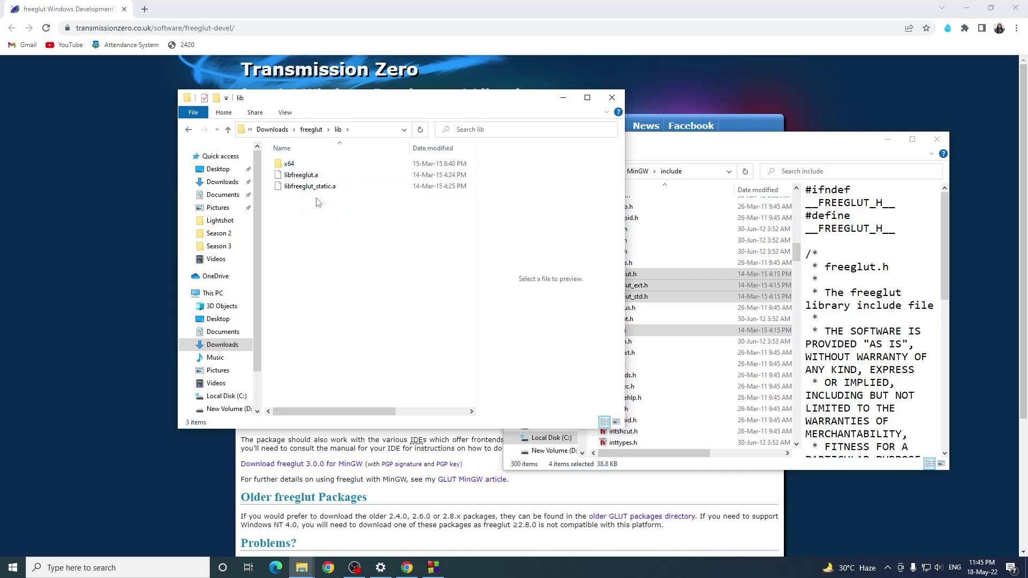
pyautogui.moveTo(333, 204); pyautogui.dragTo(306, 176)
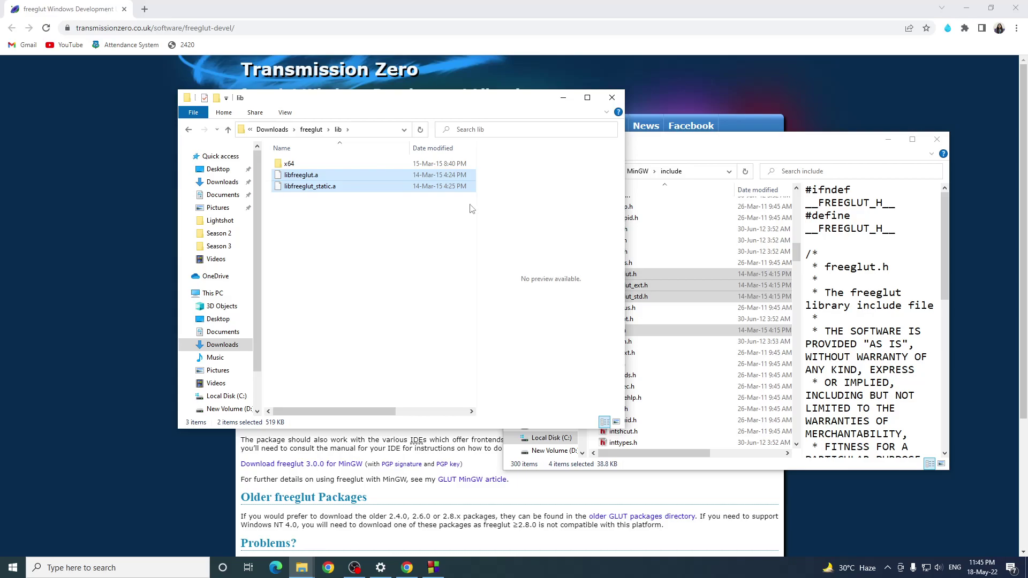
# Go to the CodeBlocks\MinGW\lib folder in the window showing the MinGW include folder
pyautogui.click(757, 152)
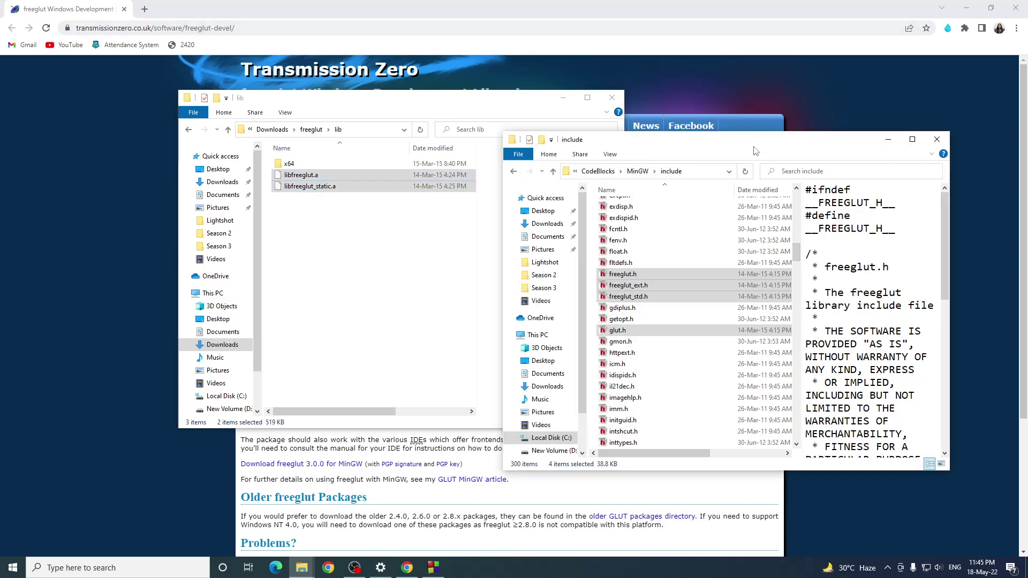
pyautogui.click(641, 172)
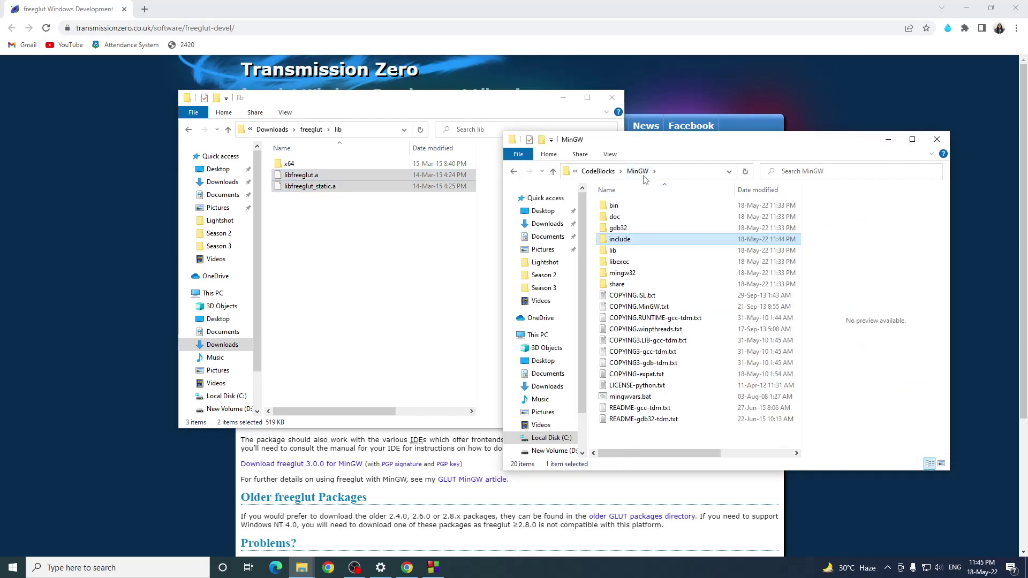
pyautogui.doubleClick(622, 252)
# Paste the two freeglut library files into the MinGW lib folder, granting administrator permission for the copy
pyautogui.scroll(-3, 669, 268)
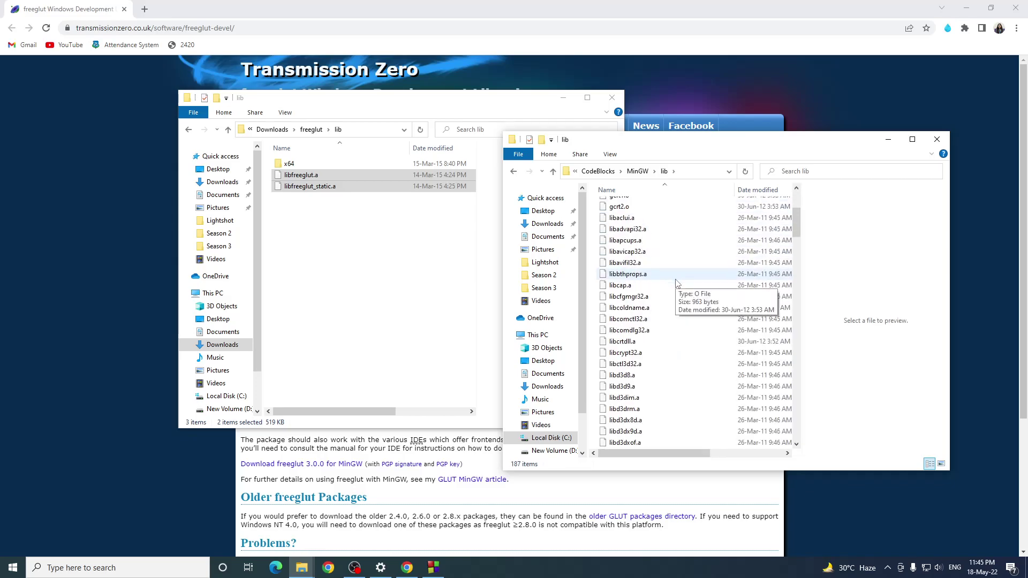
pyautogui.scroll(-2, 678, 281)
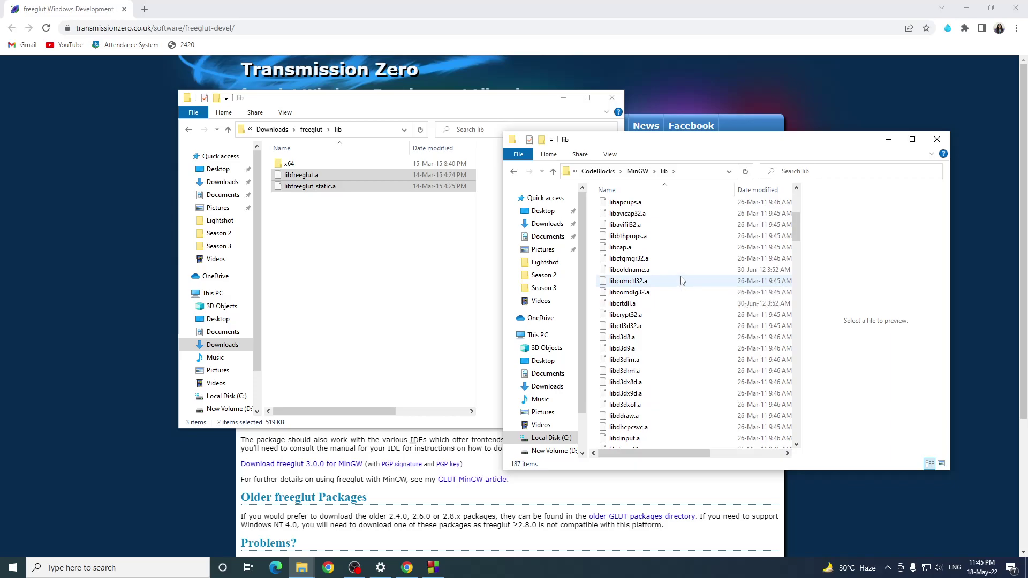
pyautogui.moveTo(680, 281); pyautogui.dragTo(681, 282)
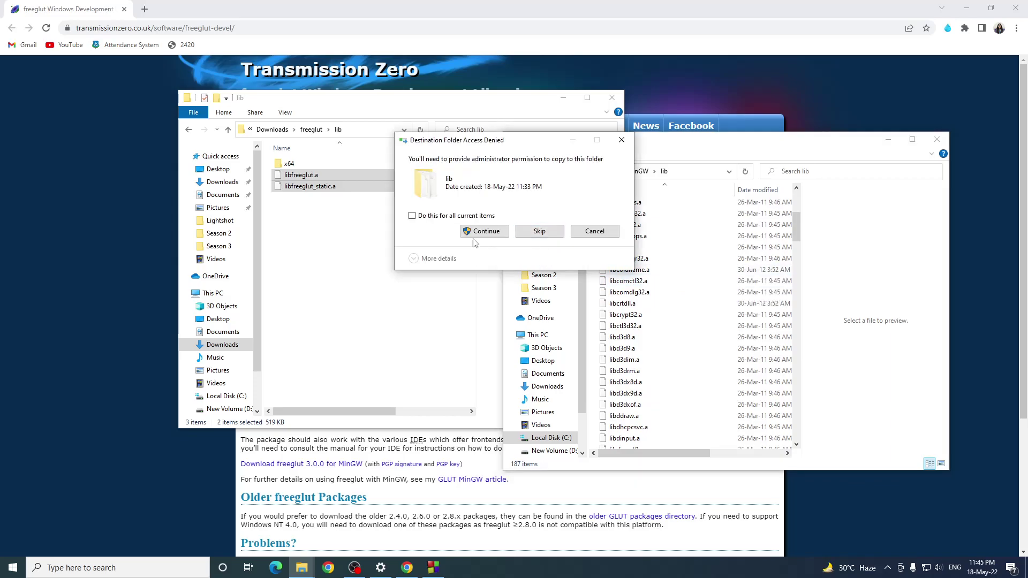
pyautogui.click(486, 231)
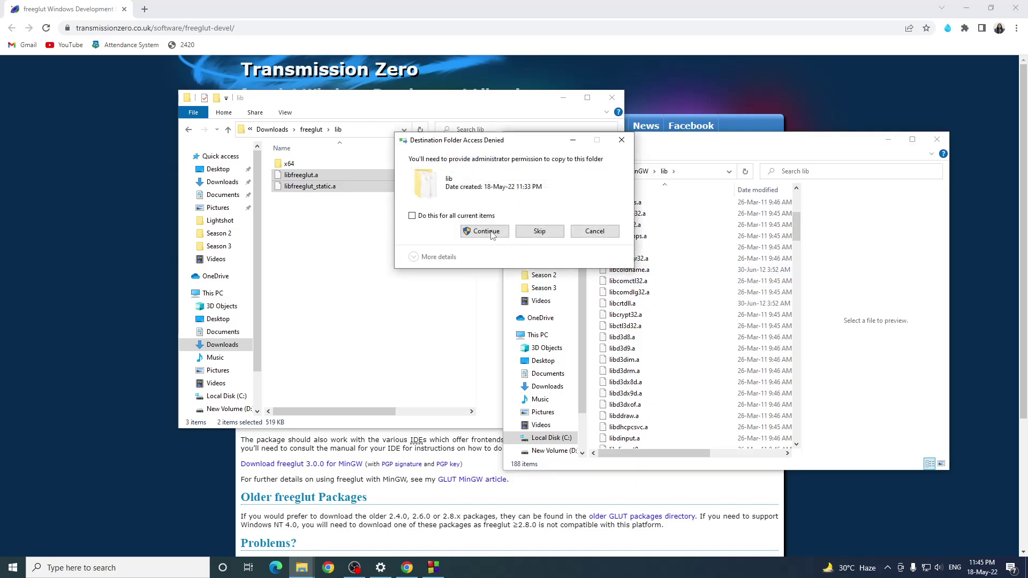
pyautogui.click(486, 231)
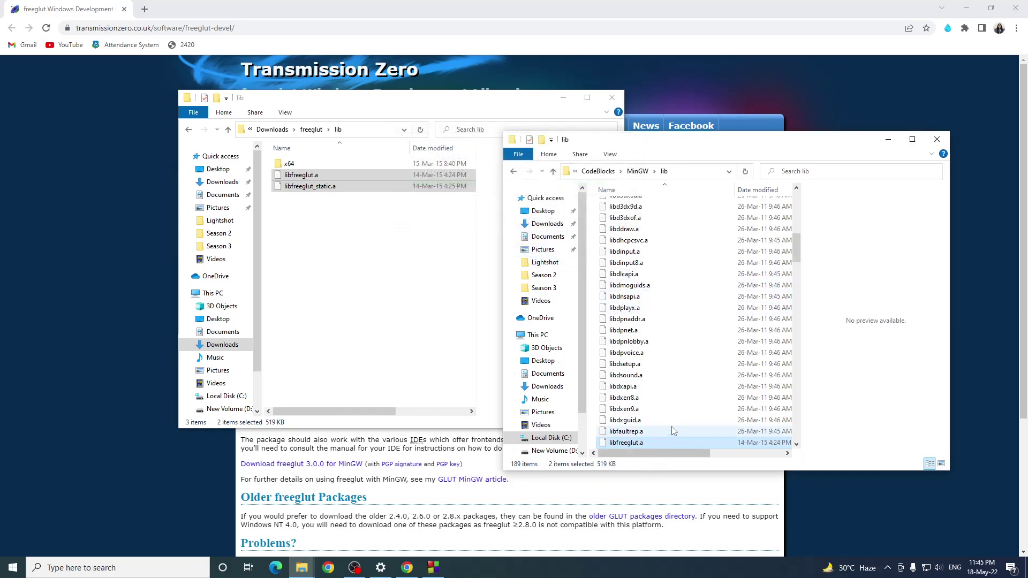
pyautogui.scroll(-2, 666, 418)
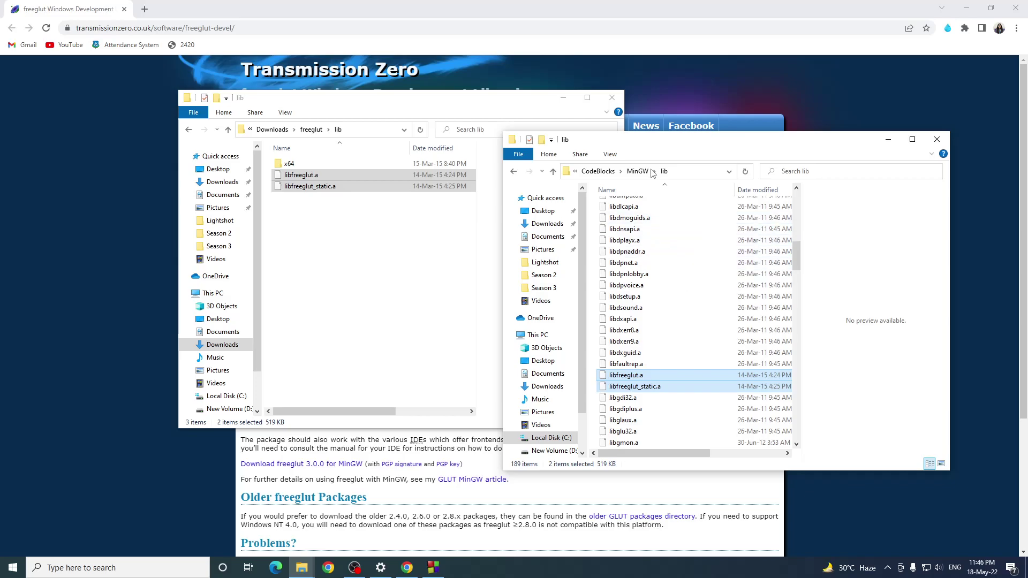
# Go to C:\Program Files (x86)\CodeBlocks\share\CodeBlocks\templates in the window showing the MinGW lib folder
pyautogui.click(598, 171)
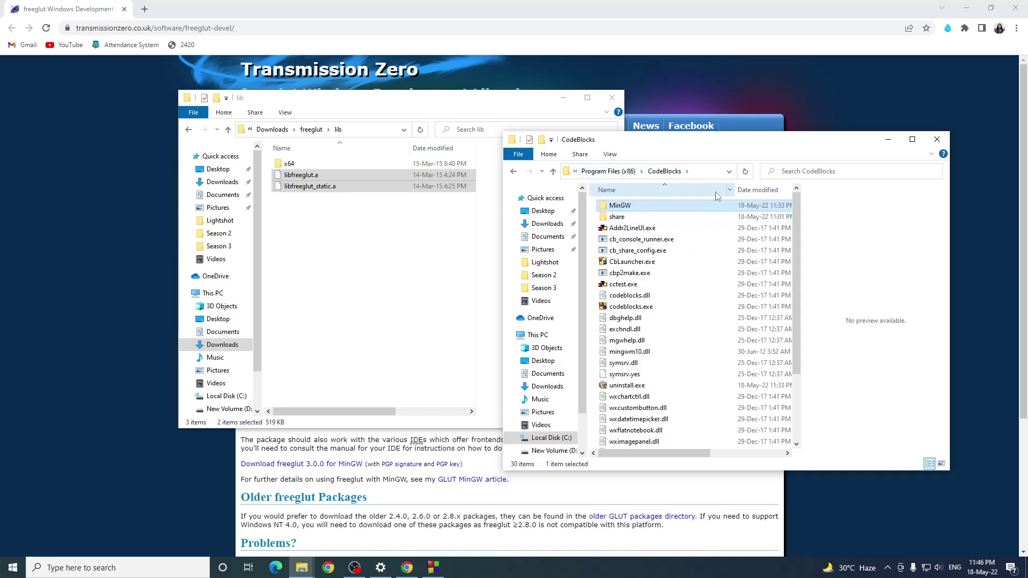
pyautogui.click(615, 172)
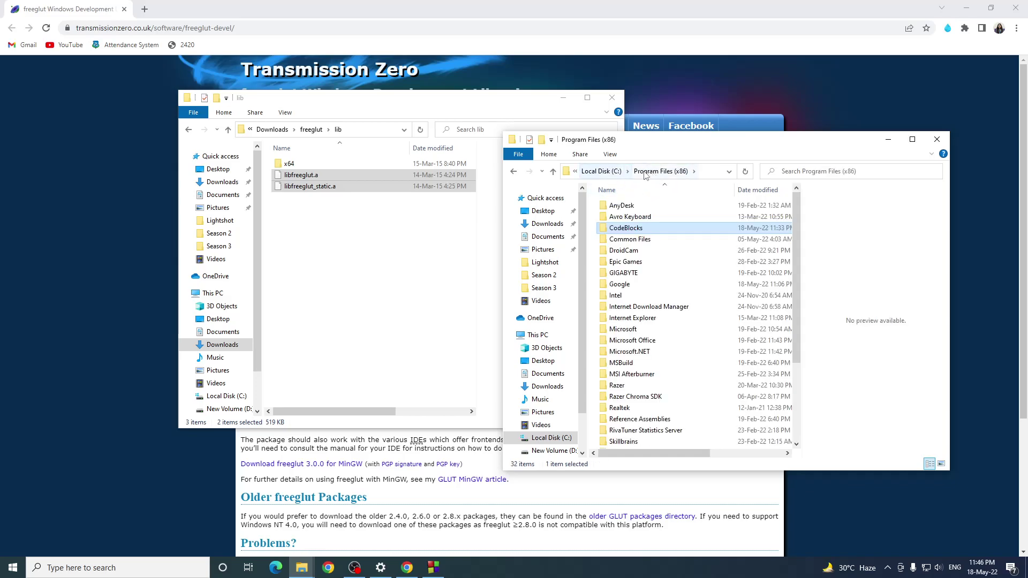
pyautogui.click(605, 172)
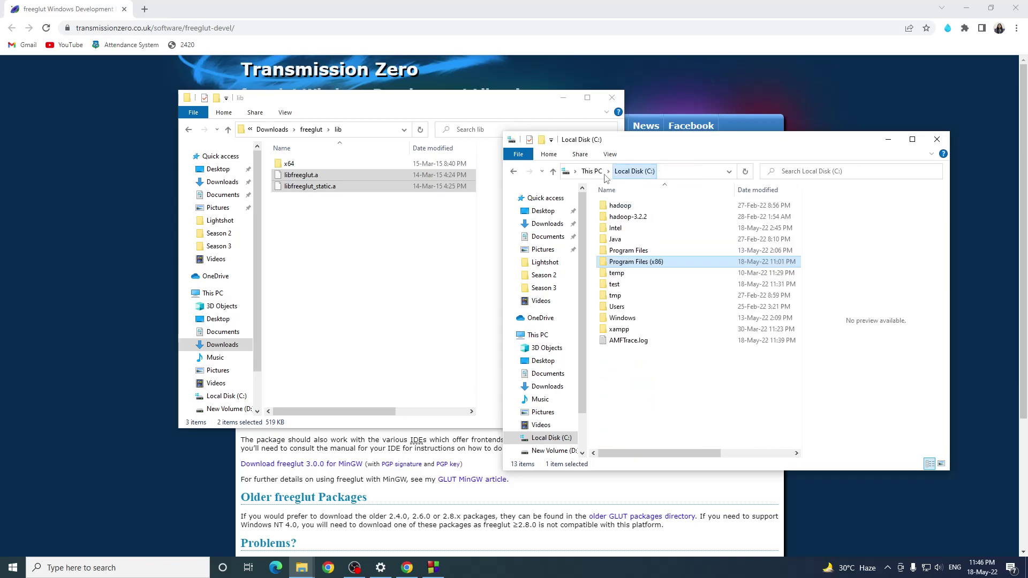
pyautogui.doubleClick(651, 263)
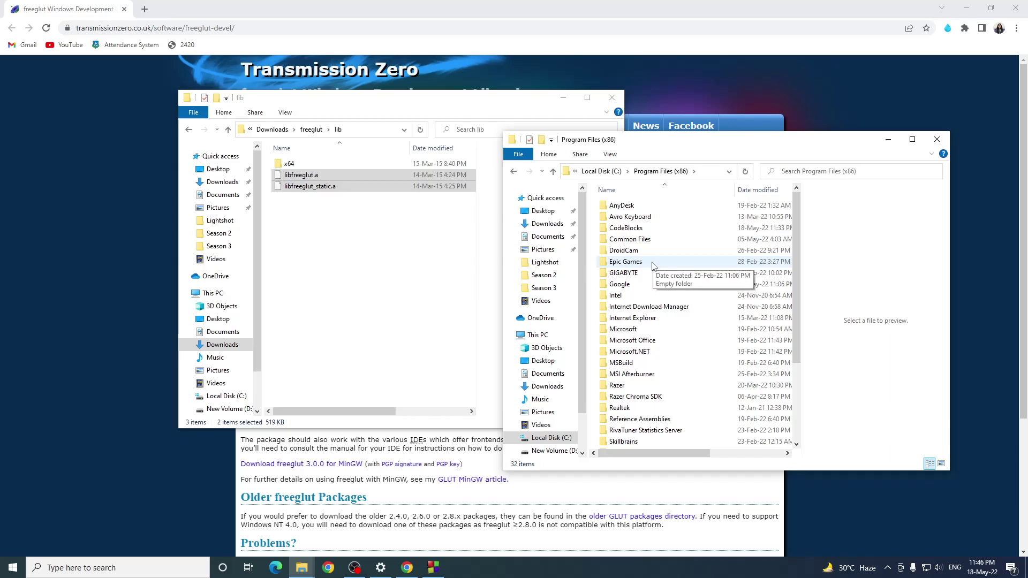
pyautogui.doubleClick(637, 229)
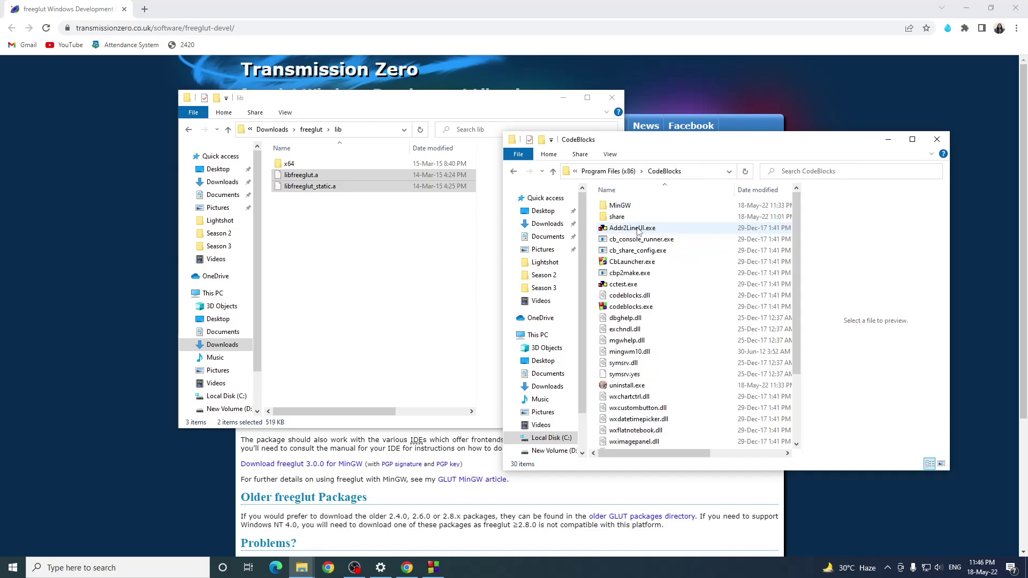
pyautogui.doubleClick(616, 217)
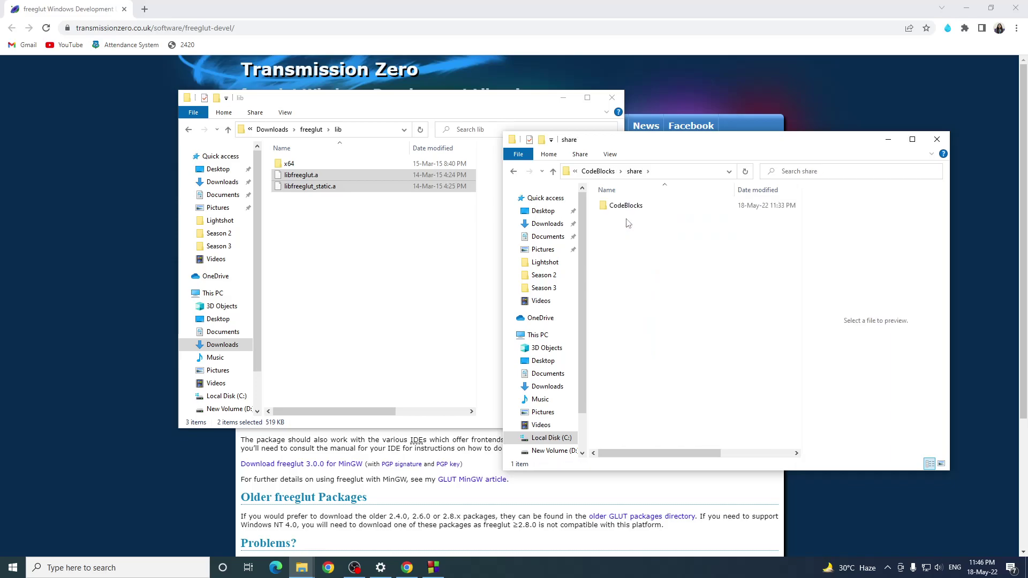
pyautogui.doubleClick(626, 207)
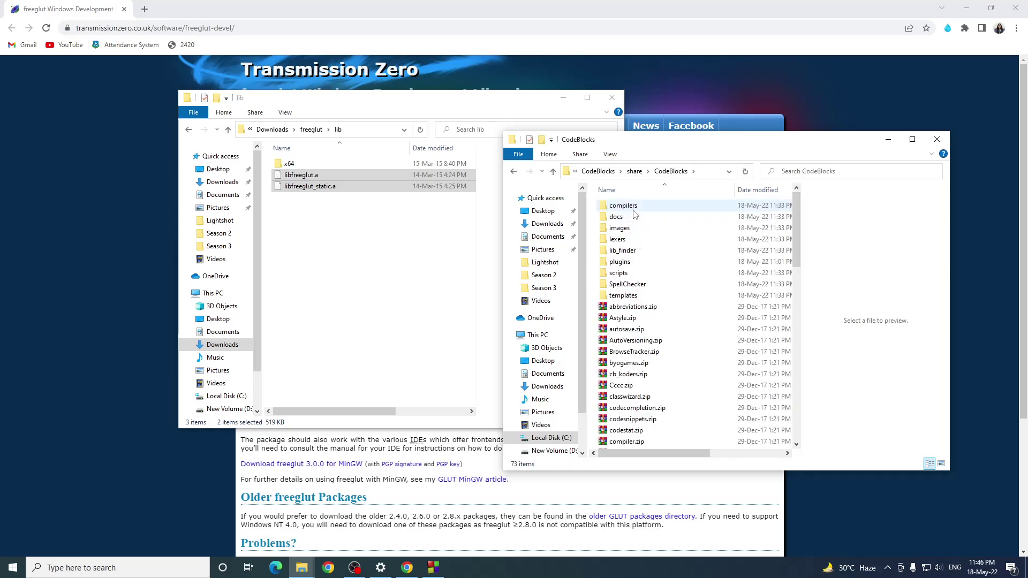
pyautogui.doubleClick(623, 296)
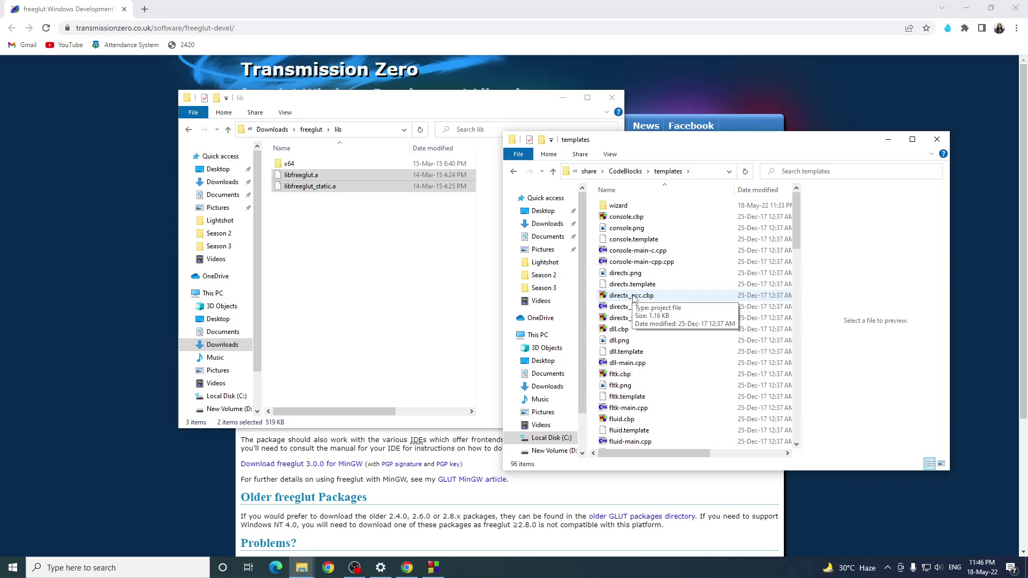
# Open the glut.cbp file from the templates folder in Notepad++
pyautogui.scroll(-5, 636, 301)
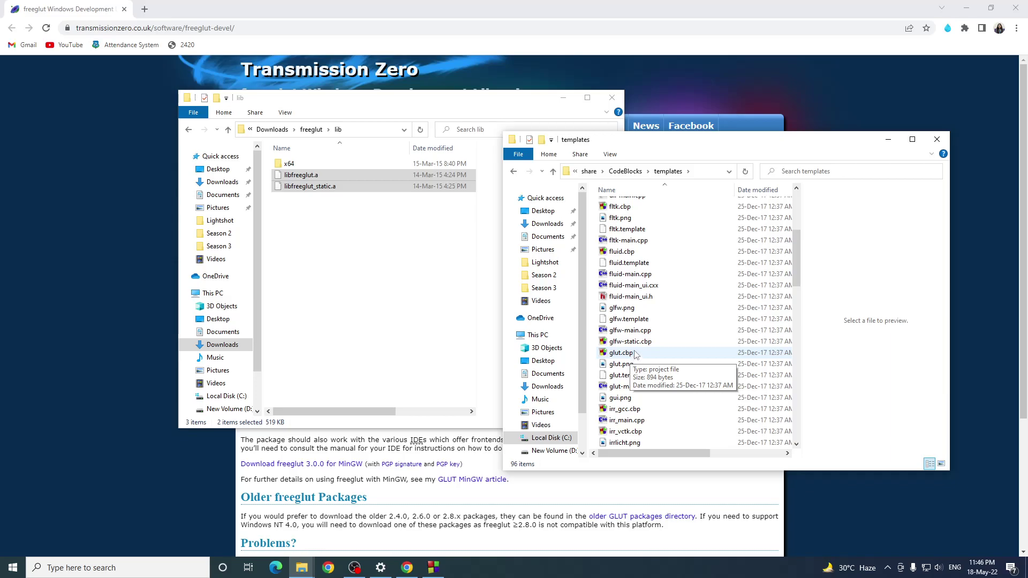
pyautogui.rightClick(636, 355)
pyautogui.press('Escape')
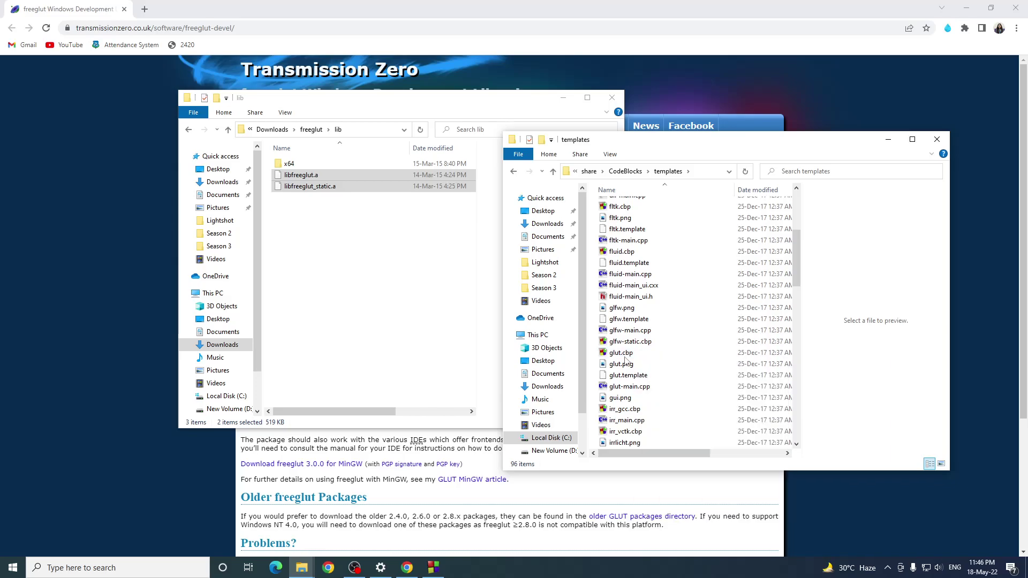
pyautogui.rightClick(633, 356)
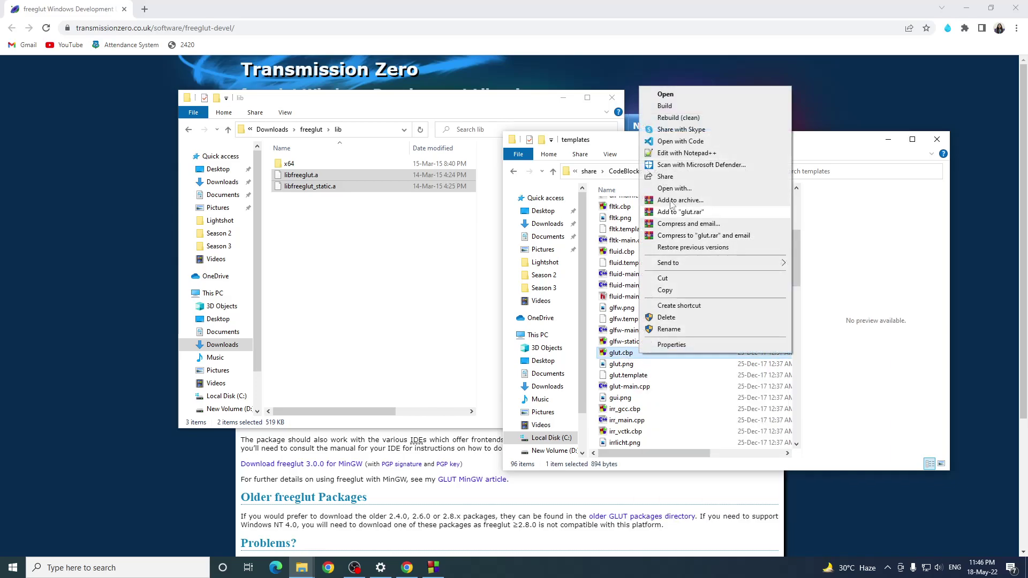
pyautogui.click(687, 155)
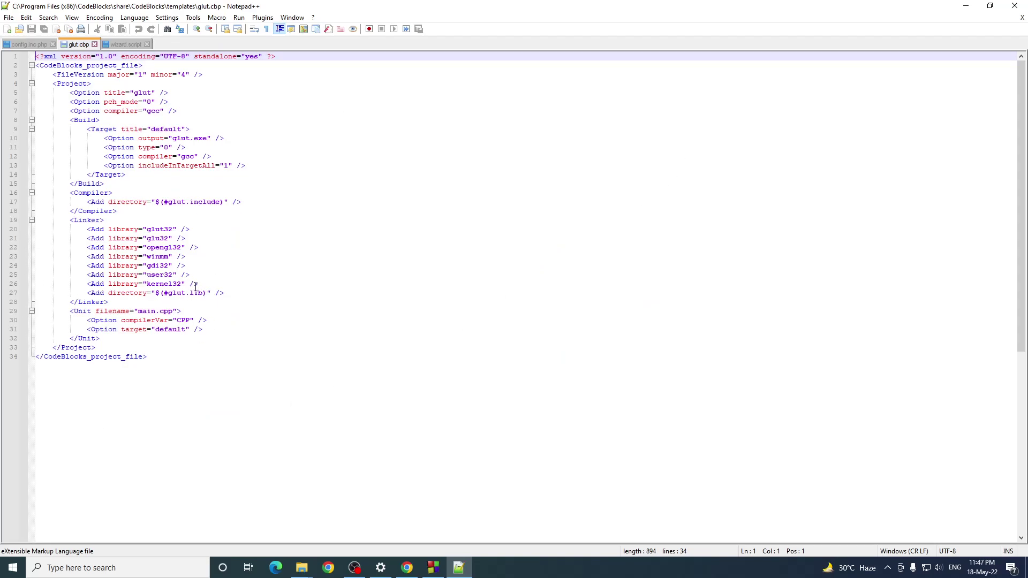
# Replace all occurrences of glut32 with freeglut in glut.cbp
pyautogui.click(165, 229)
pyautogui.doubleClick(165, 229)
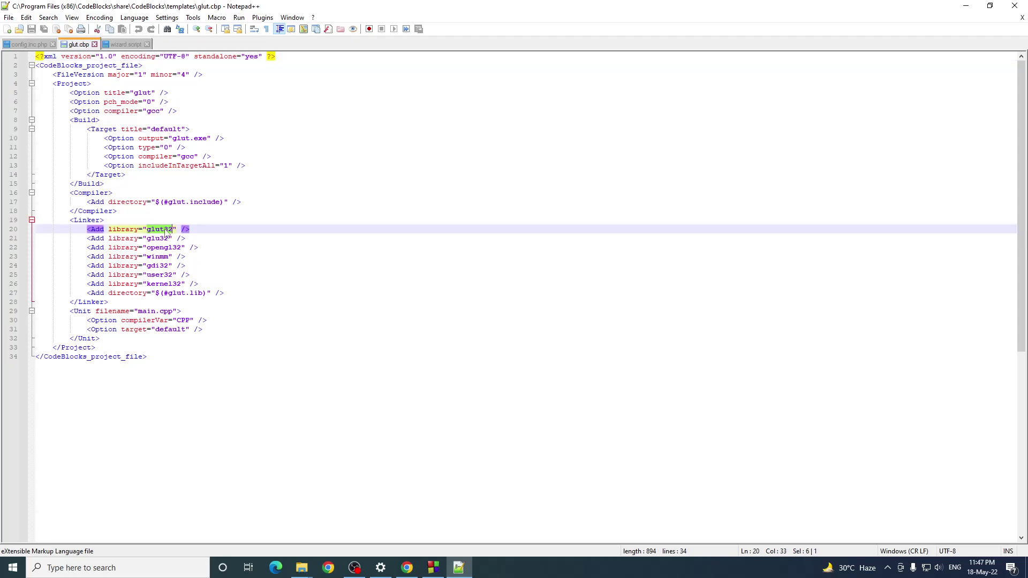
pyautogui.click(246, 240)
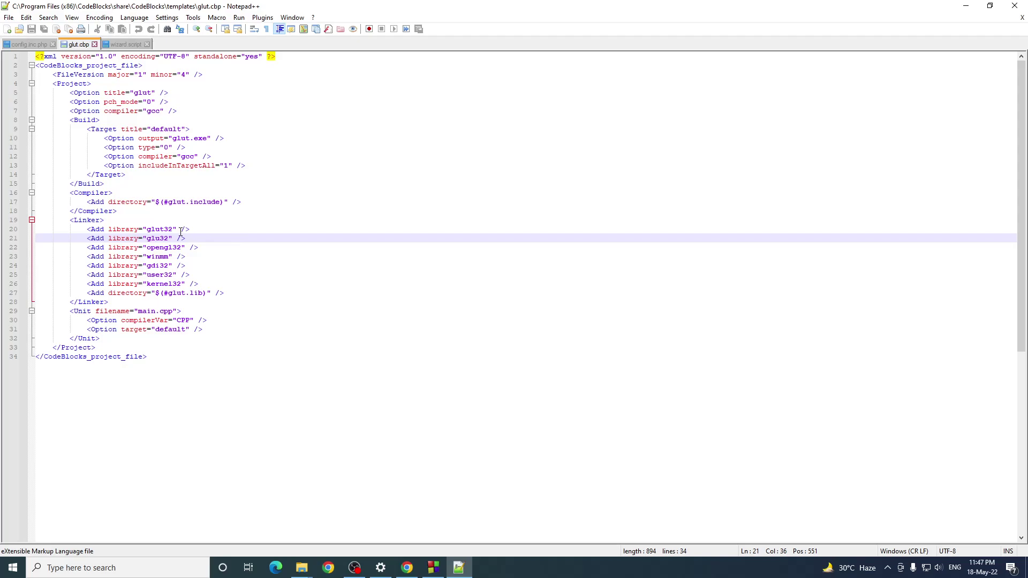
pyautogui.hotkey('ctrl', 'h')
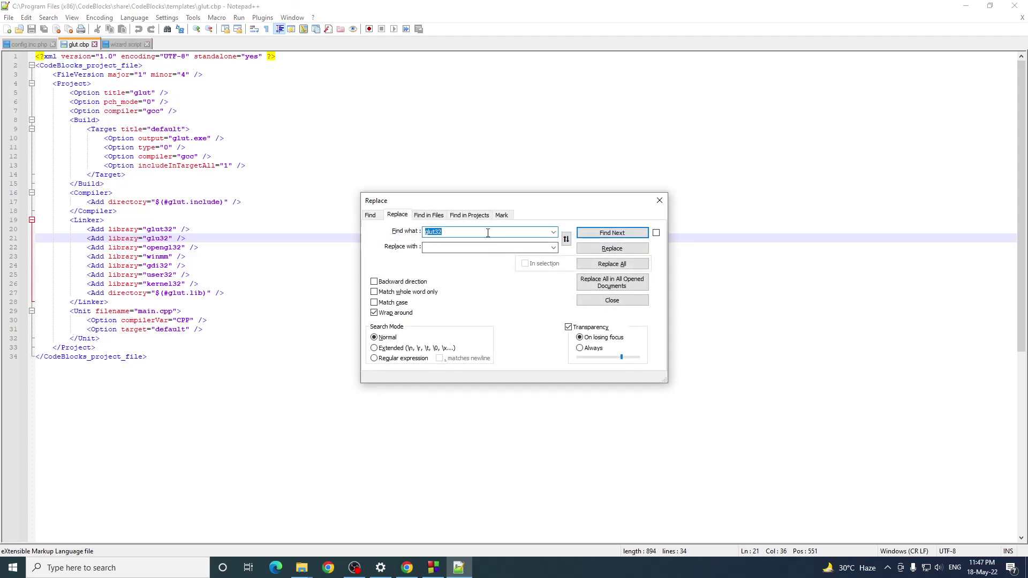
pyautogui.click(480, 248)
pyautogui.click(624, 266)
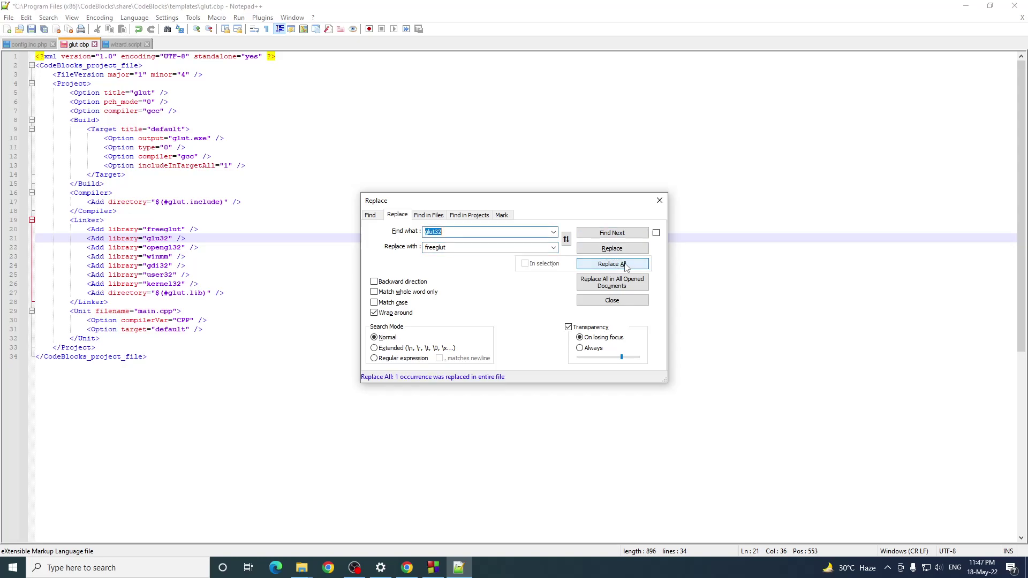
pyautogui.click(268, 256)
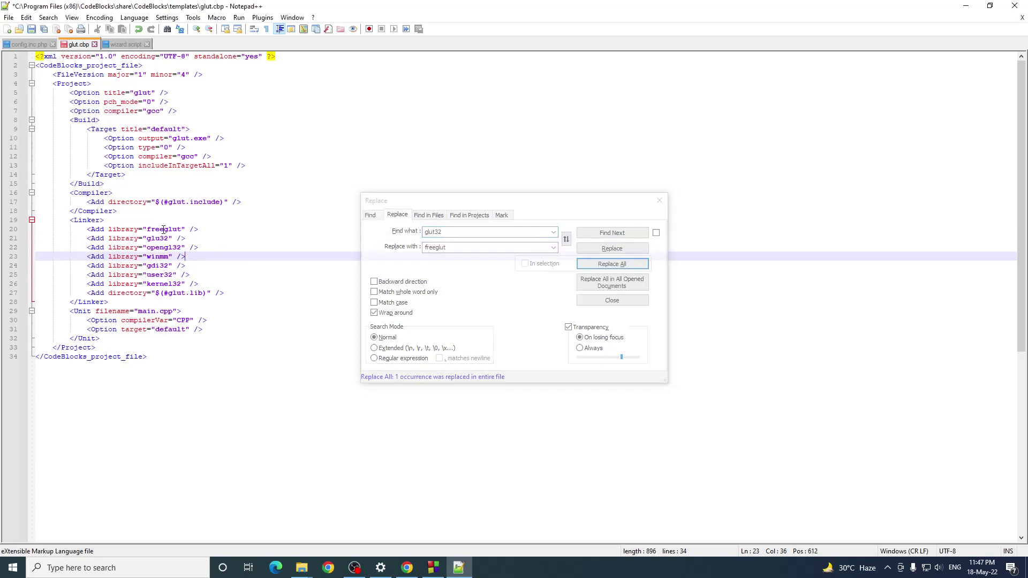
# Save the edited glut.cbp, relaunching Notepad++ in Administrator mode to write the protected file
pyautogui.click(659, 201)
pyautogui.hotkey('ctrl', 's')
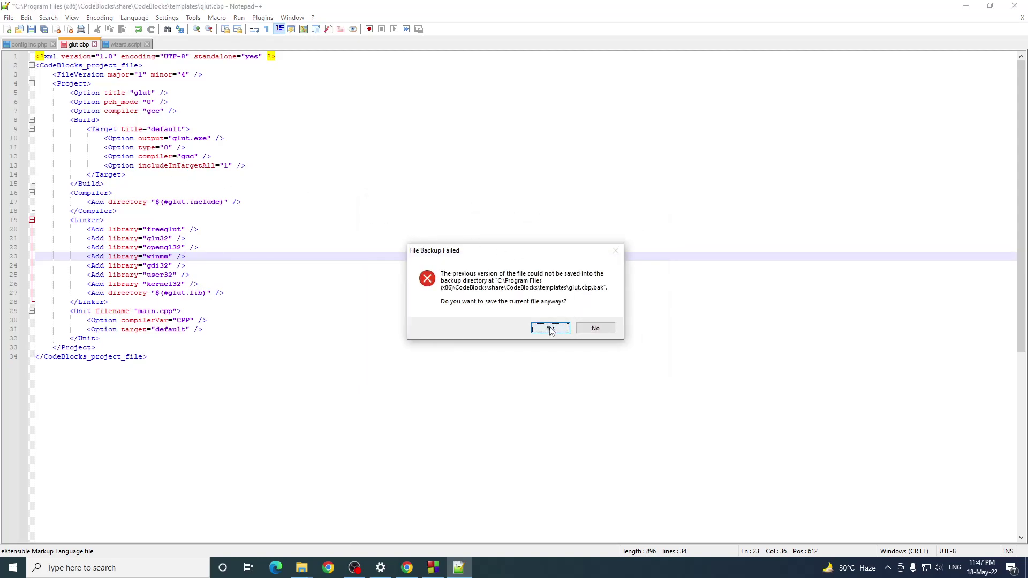
pyautogui.click(551, 330)
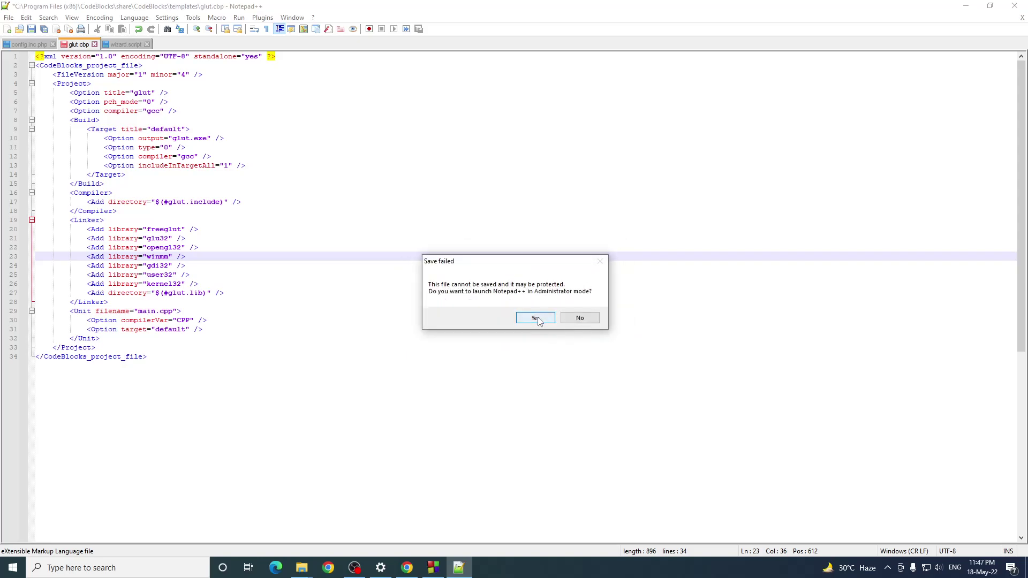
pyautogui.click(536, 319)
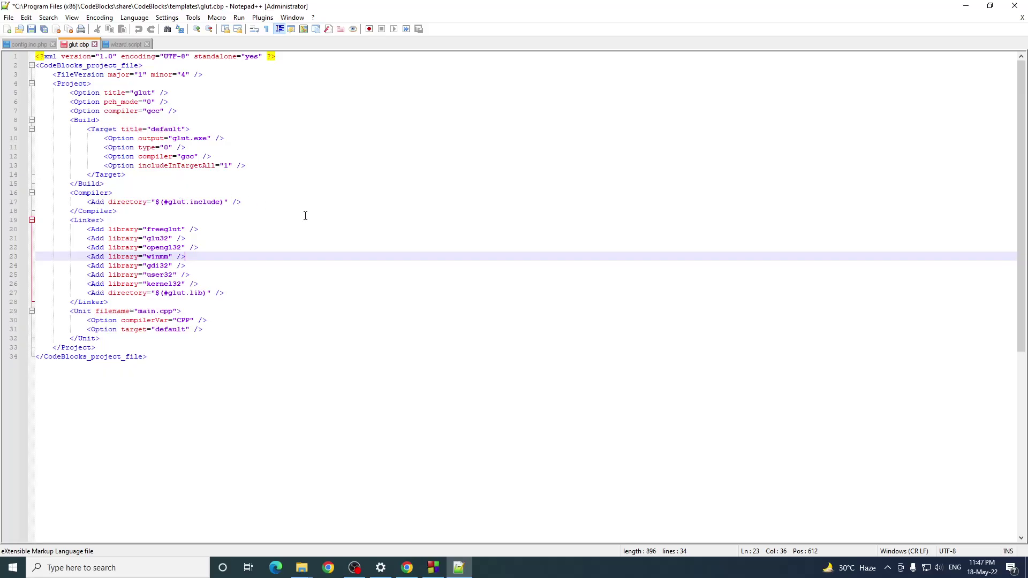
pyautogui.click(304, 220)
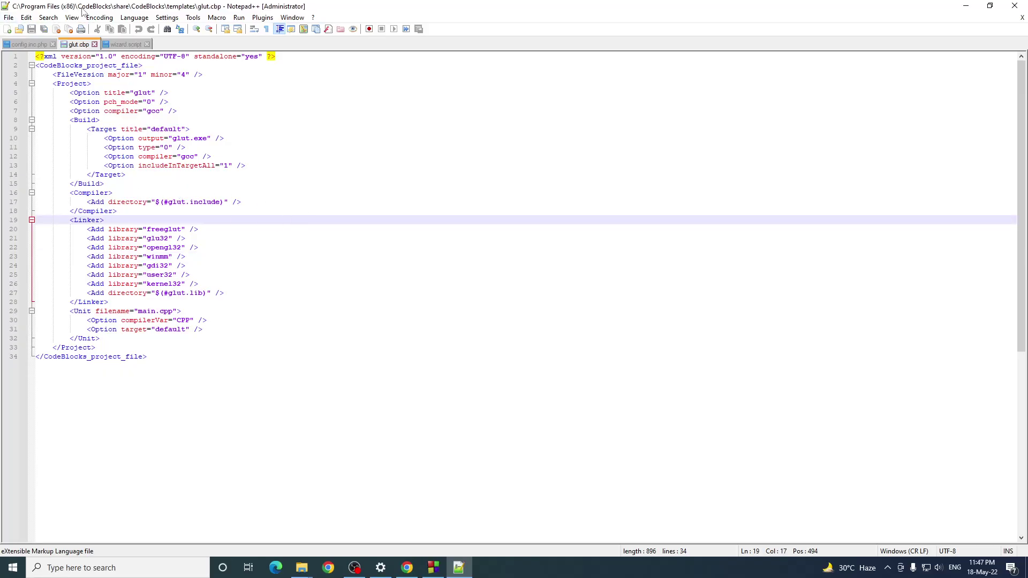
pyautogui.click(966, 6)
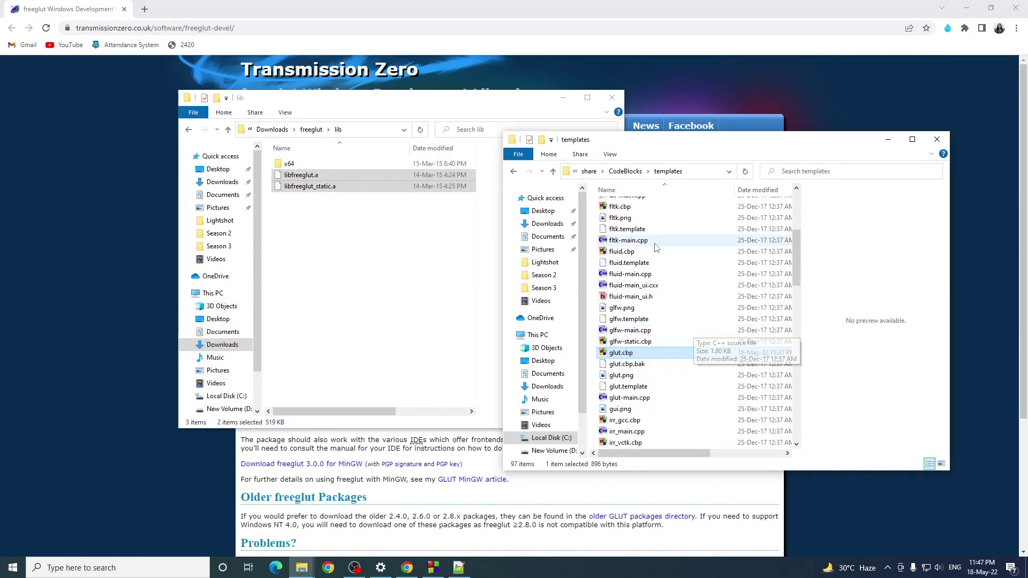
# Go to the glut folder inside the wizard subfolder of the CodeBlocks templates folder
pyautogui.scroll(2, 629, 353)
pyautogui.scroll(3, 629, 353)
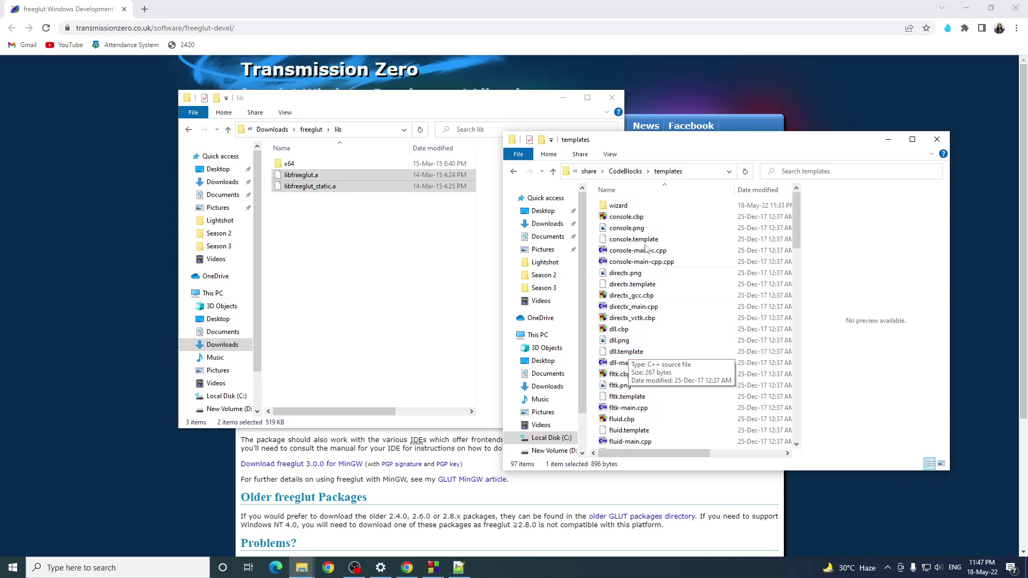
pyautogui.doubleClick(626, 209)
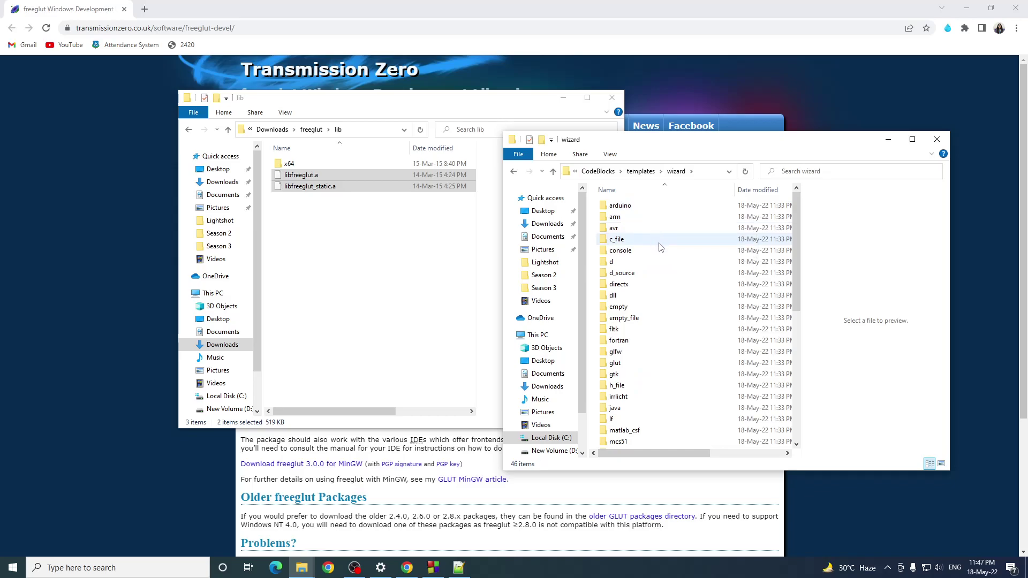
pyautogui.scroll(-1, 660, 247)
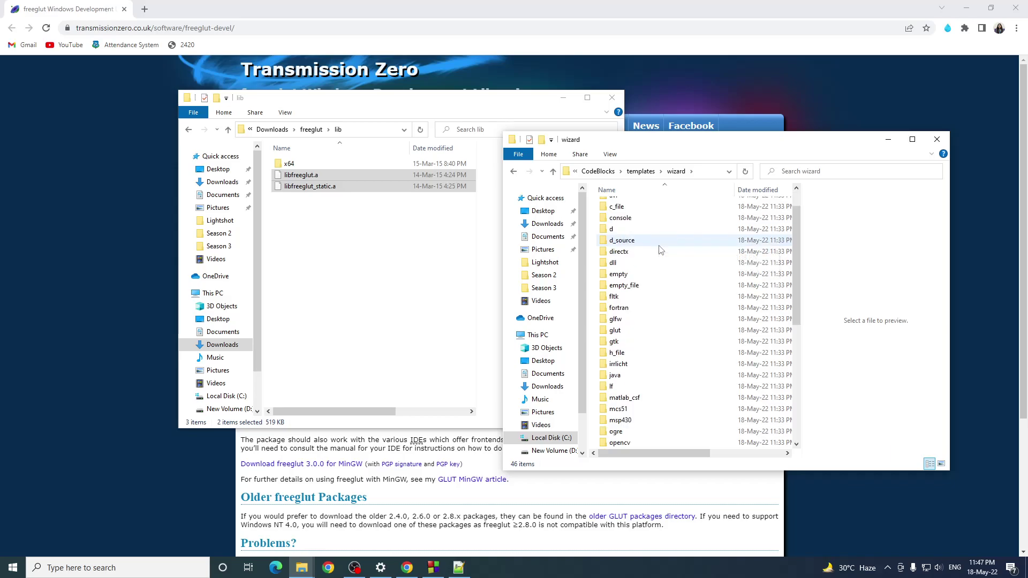
pyautogui.doubleClick(616, 330)
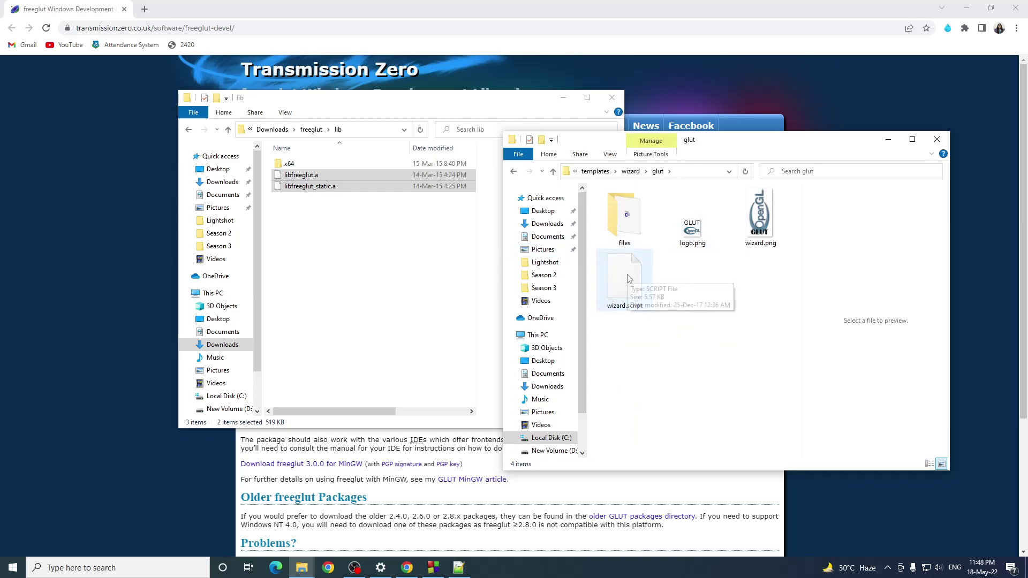
# Open wizard.script from the glut wizard folder in Notepad++, closing the administrator session and reopening the file in a regular one
pyautogui.rightClick(627, 274)
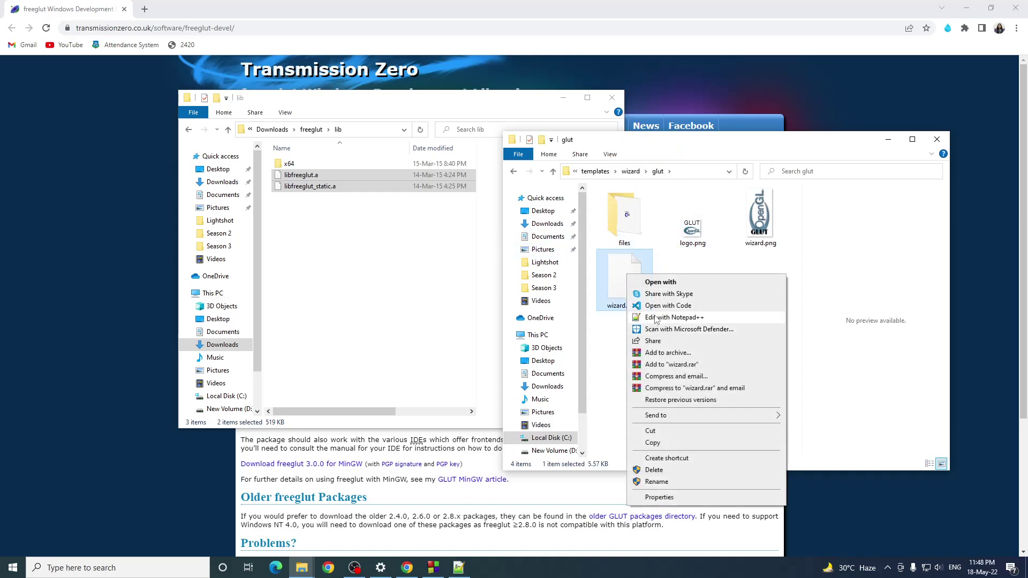
pyautogui.click(655, 318)
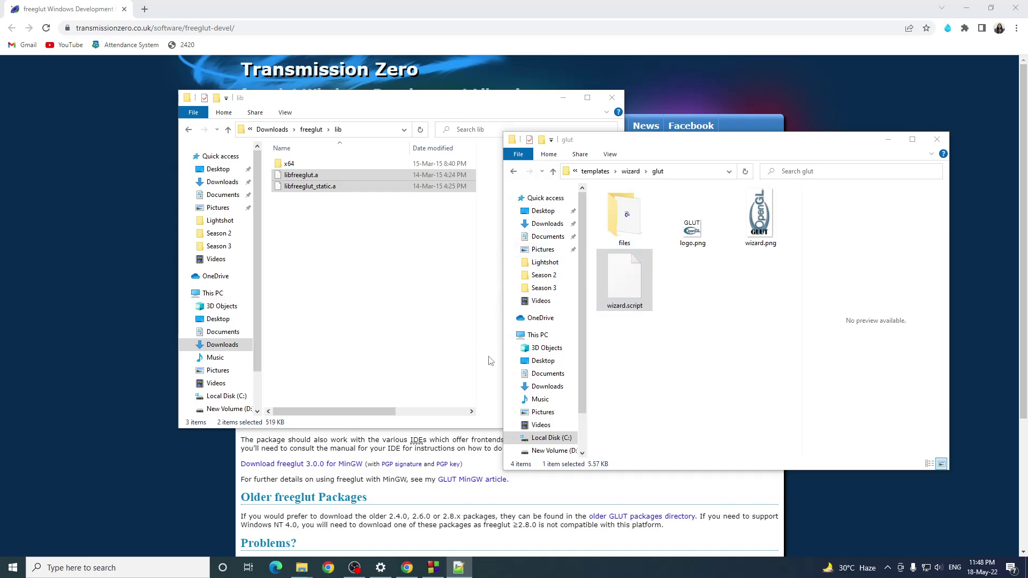
pyautogui.rightClick(627, 284)
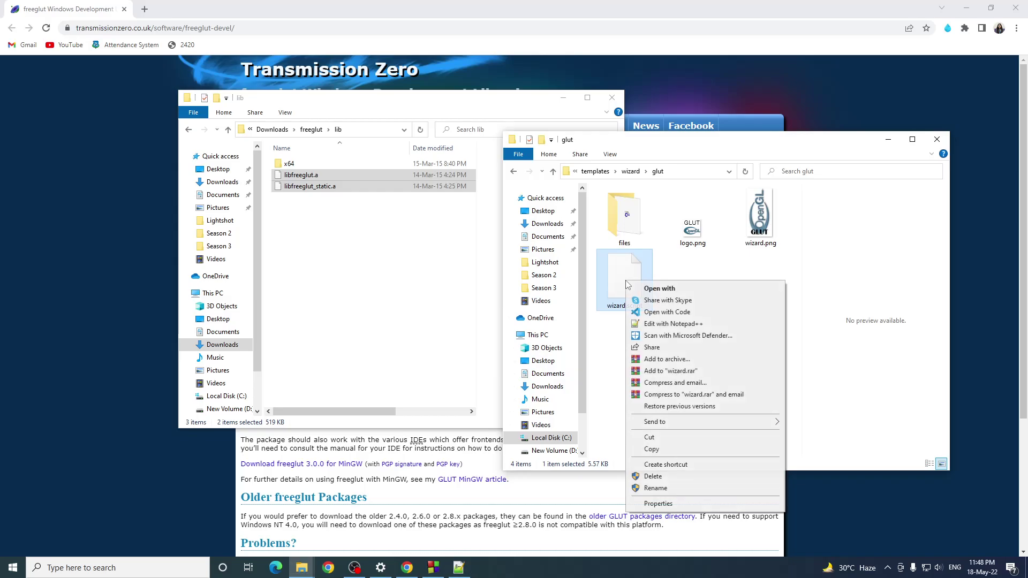
pyautogui.click(673, 324)
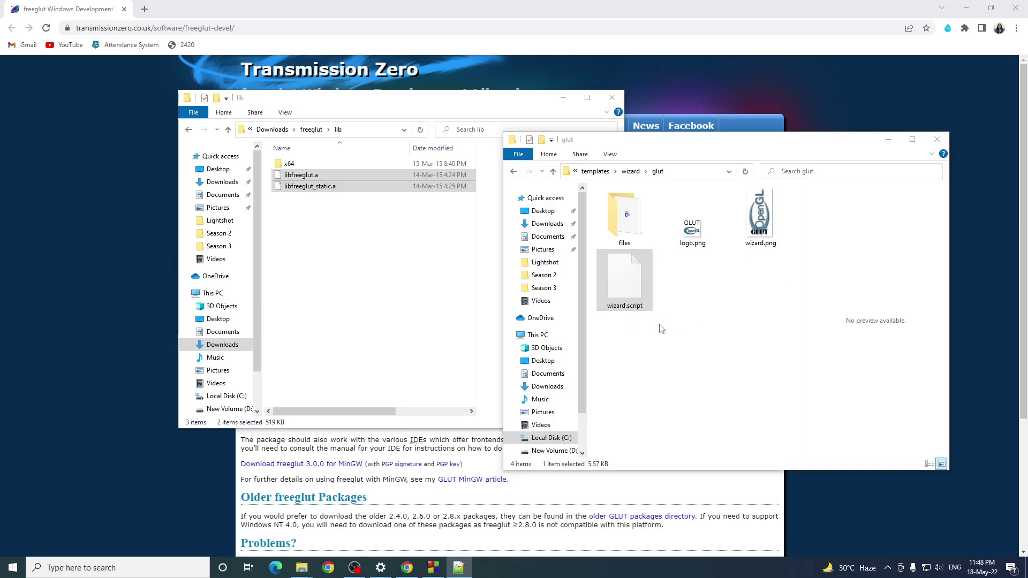
pyautogui.click(471, 564)
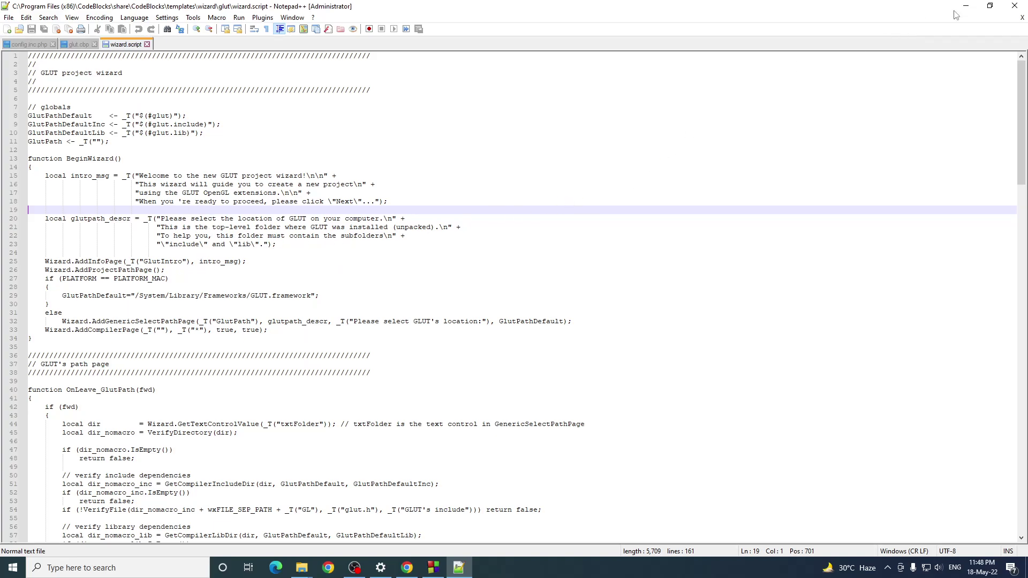
pyautogui.click(1014, 5)
pyautogui.rightClick(640, 290)
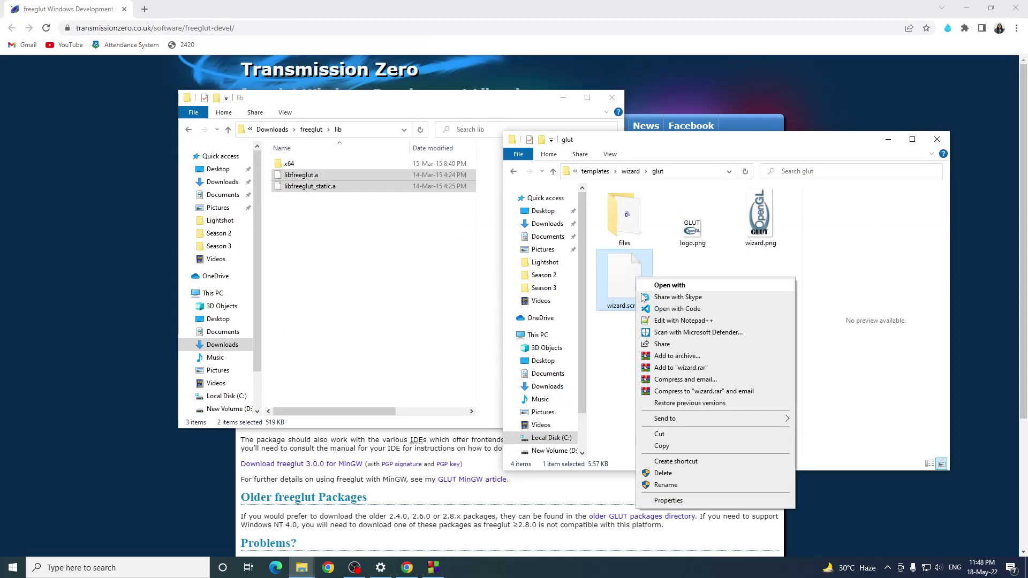
pyautogui.click(680, 321)
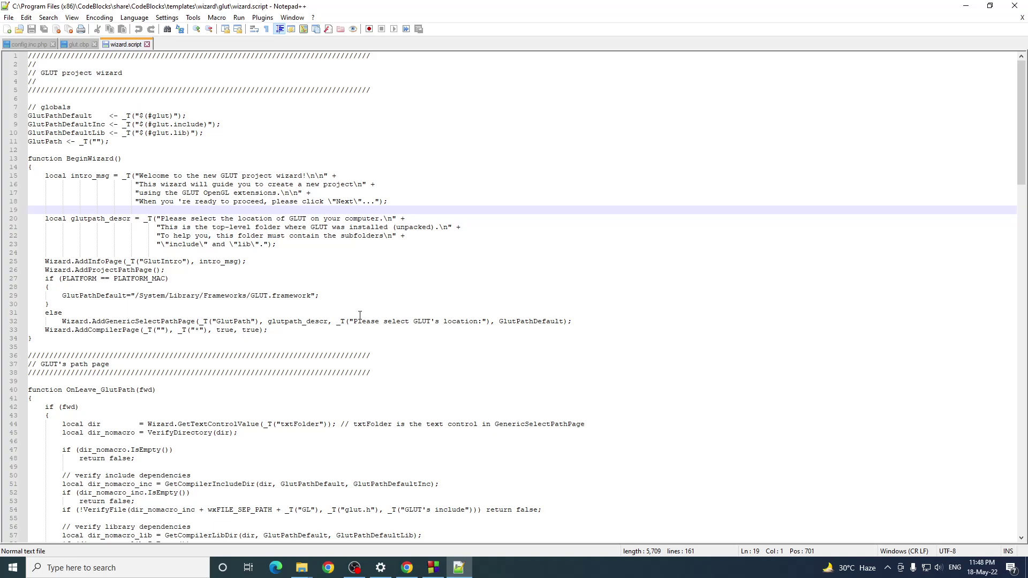
# Replace all occurrences of glut32 with freeglut in wizard.script
pyautogui.hotkey('ctrl', 'h')
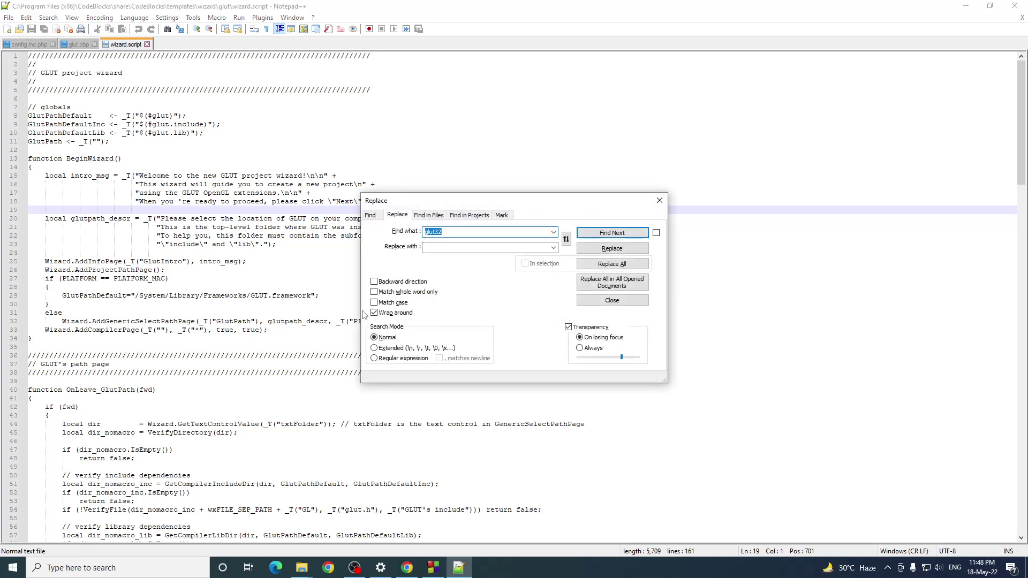
pyautogui.click(425, 247)
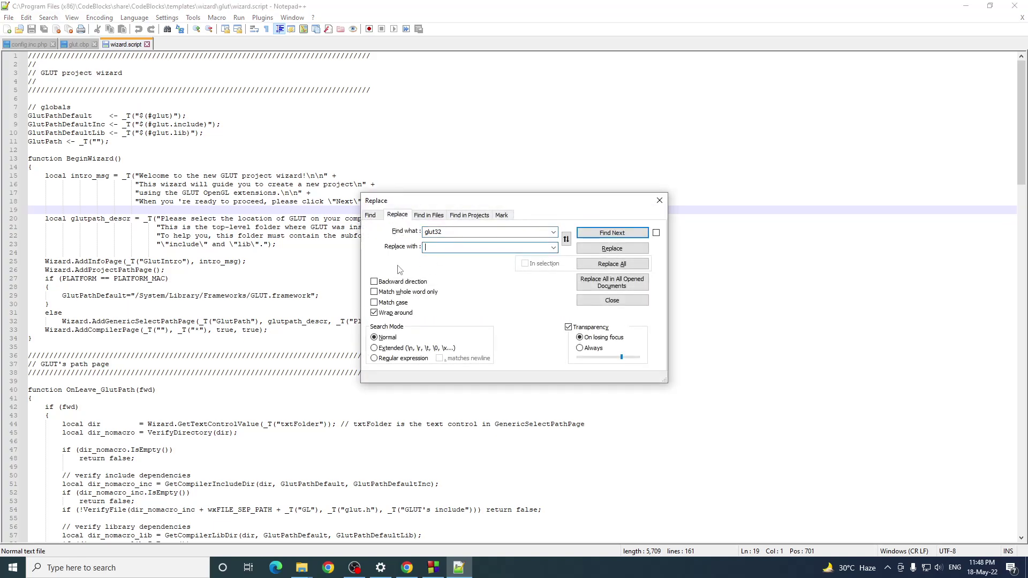
pyautogui.write('freeglut')
pyautogui.click(611, 264)
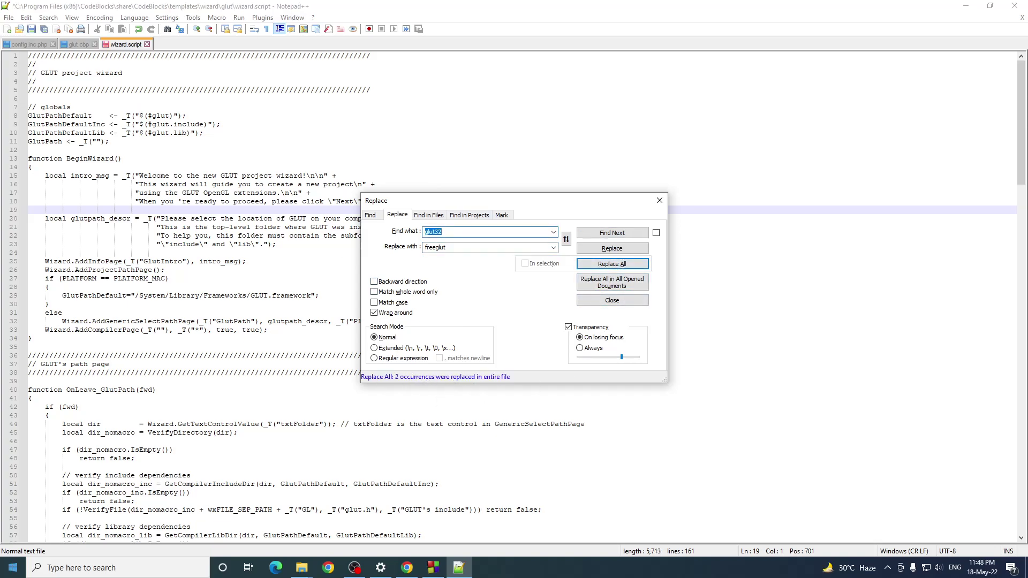
pyautogui.click(659, 200)
# Save wizard.script by relaunching Notepad++ in Administrator mode, and minimize the editor and the glut folder window
pyautogui.hotkey('ctrl', 's')
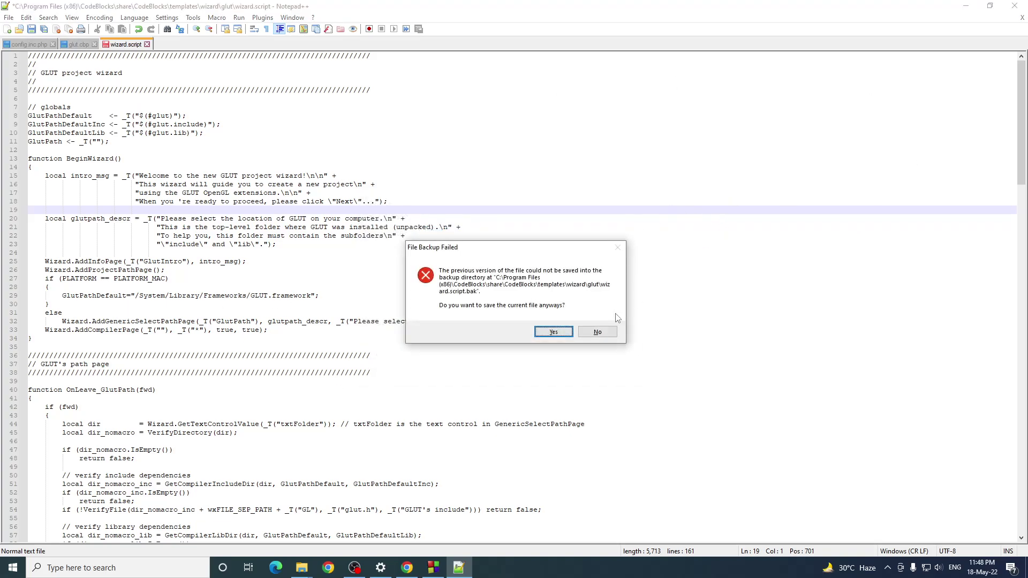
pyautogui.click(562, 337)
pyautogui.click(535, 318)
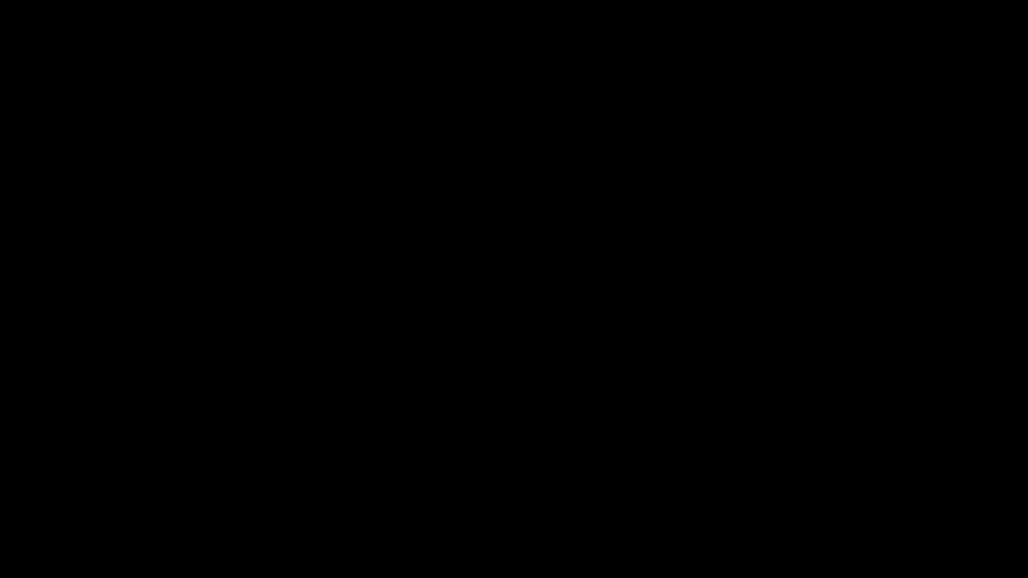
pyautogui.click(490, 347)
pyautogui.hotkey('ctrl', 's')
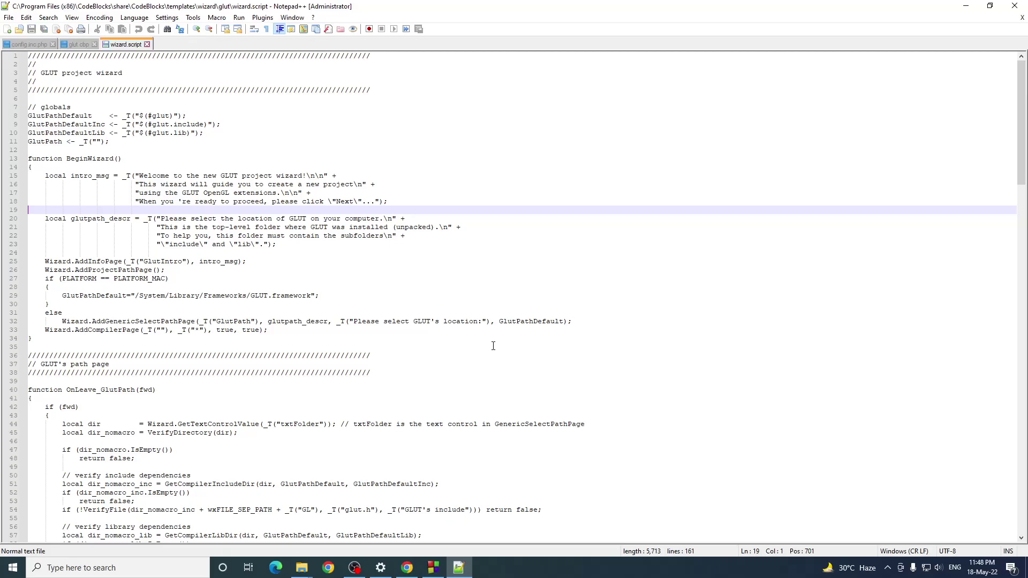
pyautogui.click(965, 6)
pyautogui.click(887, 141)
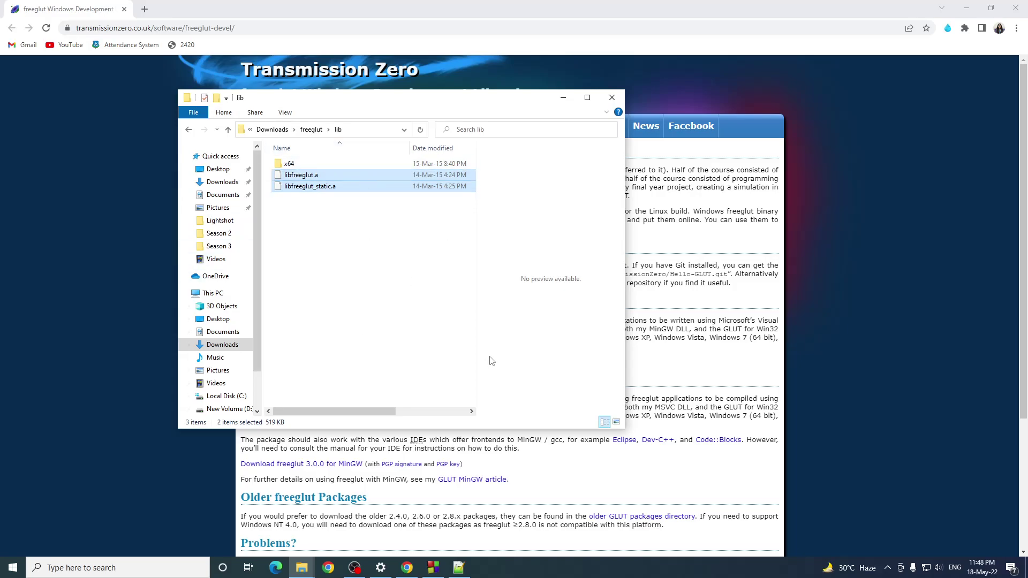
# Restart CodeBlocks, saving the changed default perspective layout when closing it
pyautogui.click(433, 567)
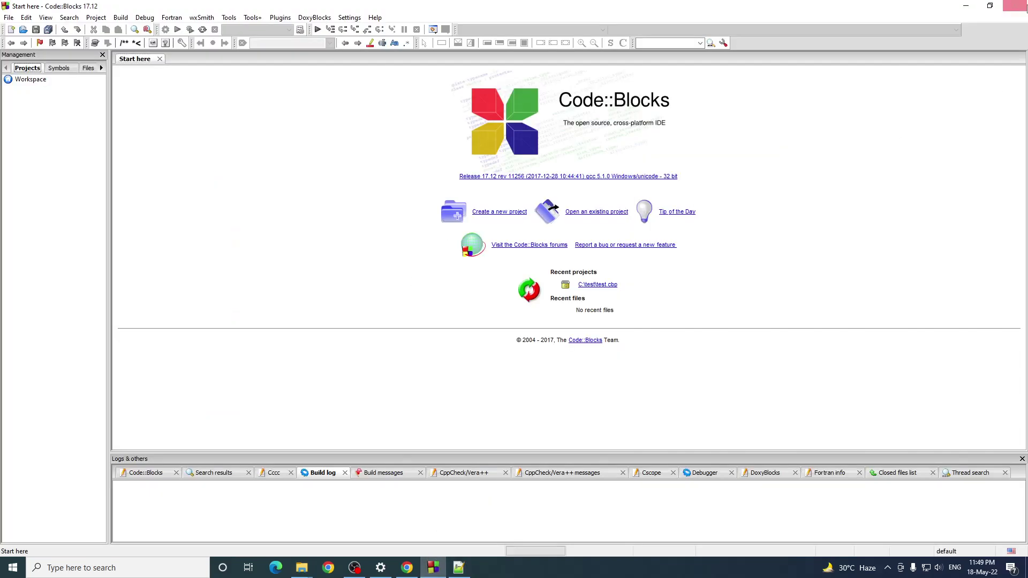
pyautogui.click(1014, 7)
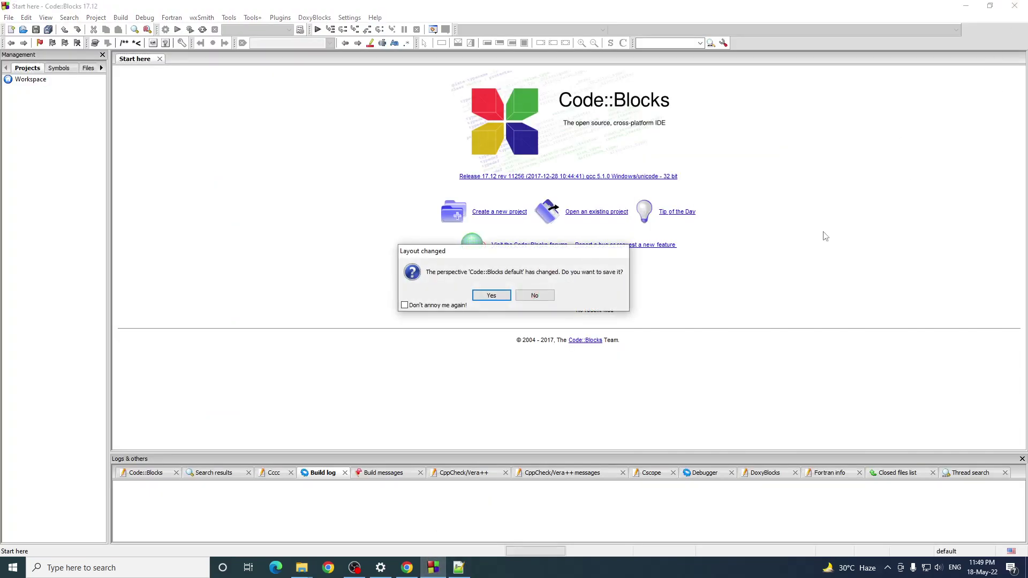
pyautogui.click(498, 297)
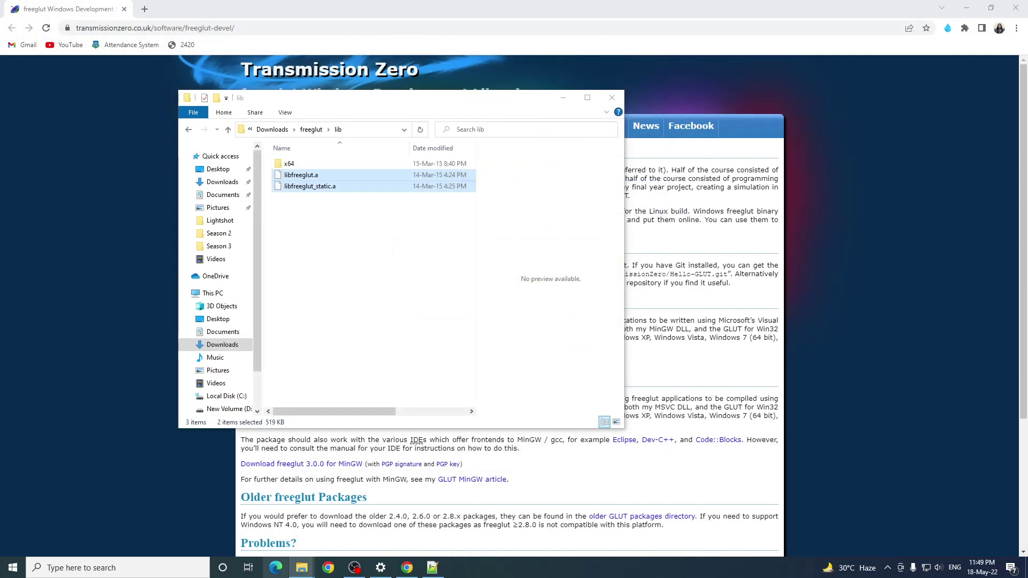
pyautogui.click(146, 564)
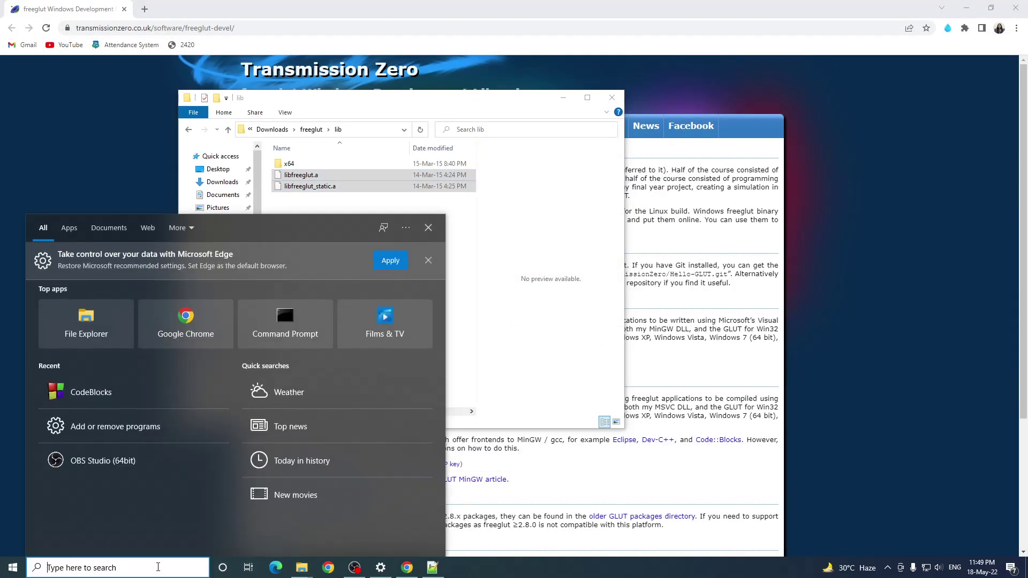
pyautogui.click(82, 399)
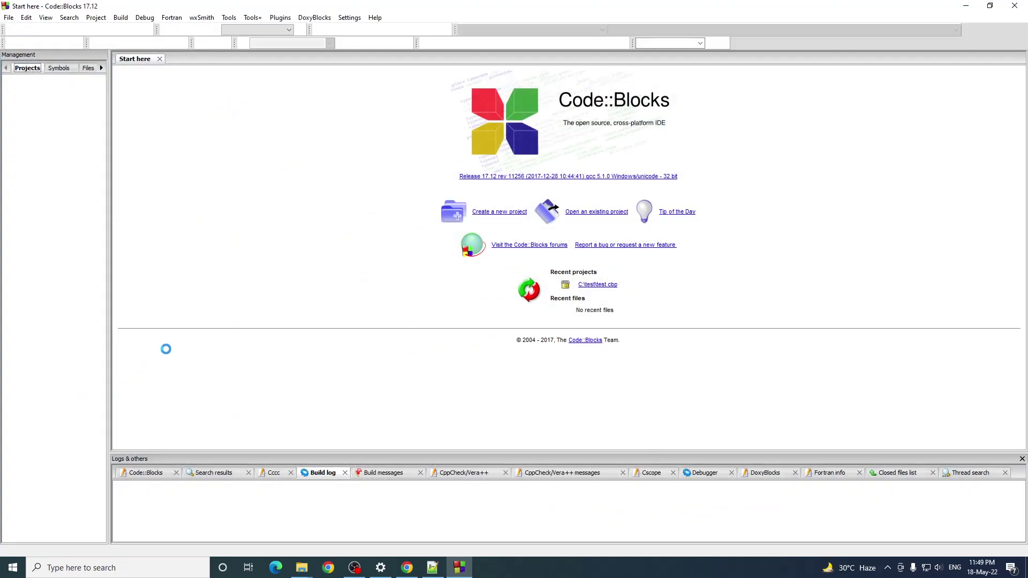
pyautogui.click(494, 212)
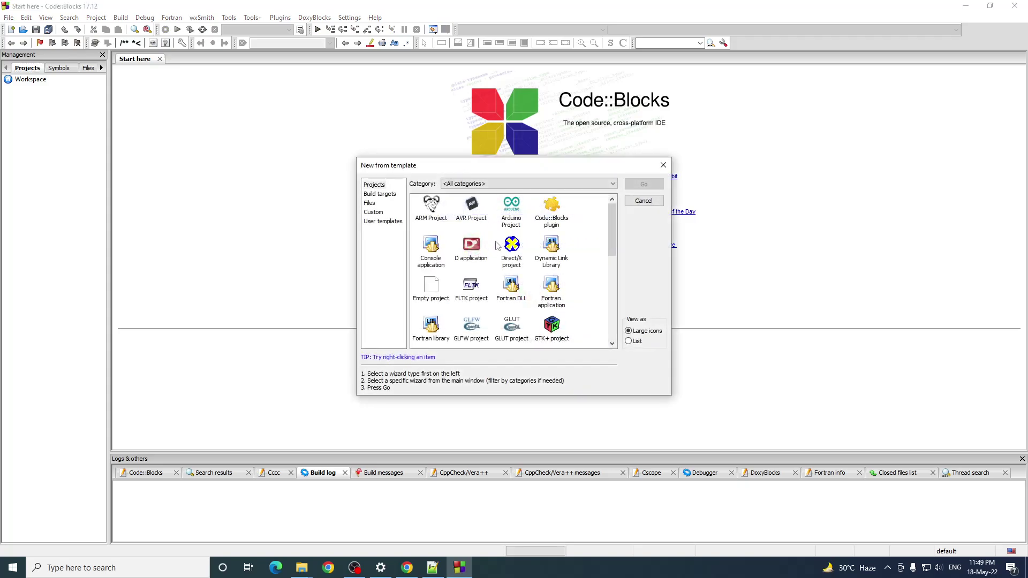
pyautogui.scroll(-5, 505, 274)
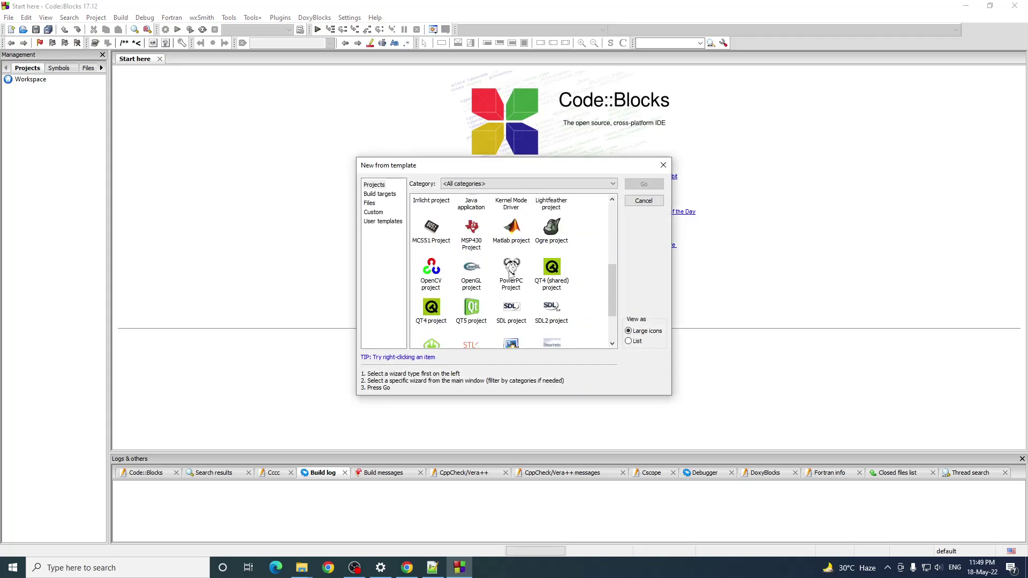
pyautogui.click(663, 164)
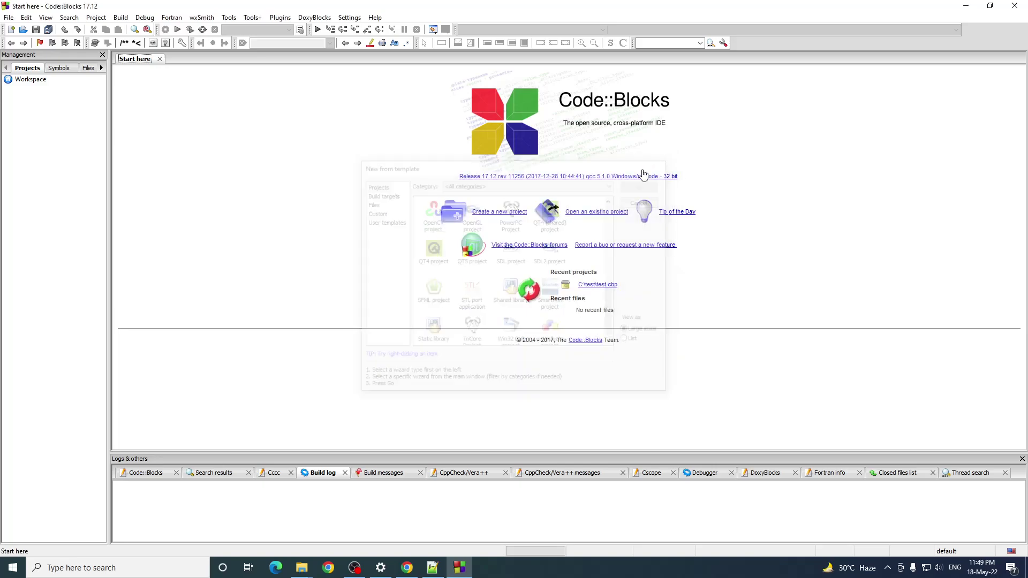
# Start creating a new project and browse the project templates for GLUT project and OpenGL project
pyautogui.click(505, 216)
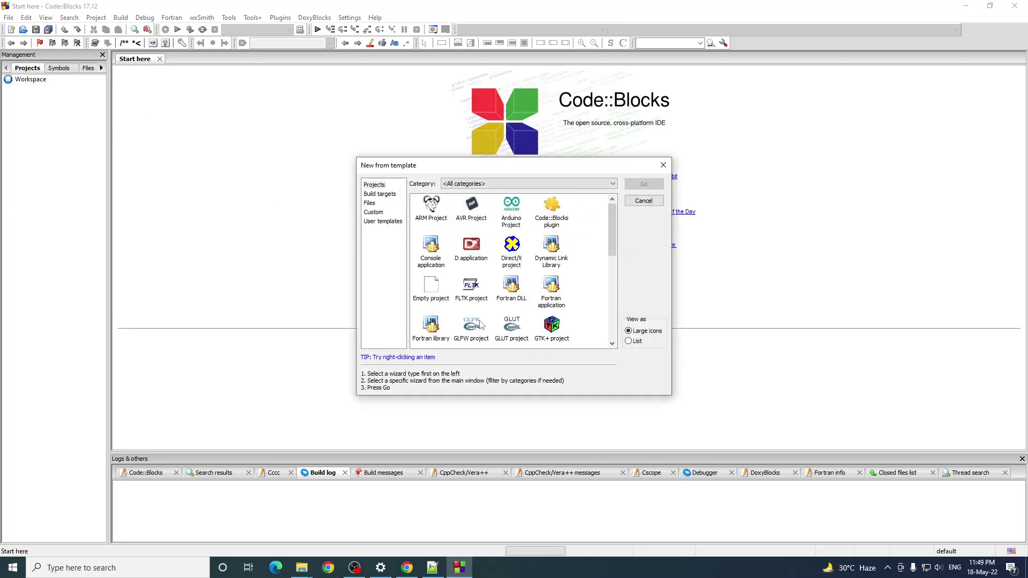
pyautogui.scroll(-1, 514, 305)
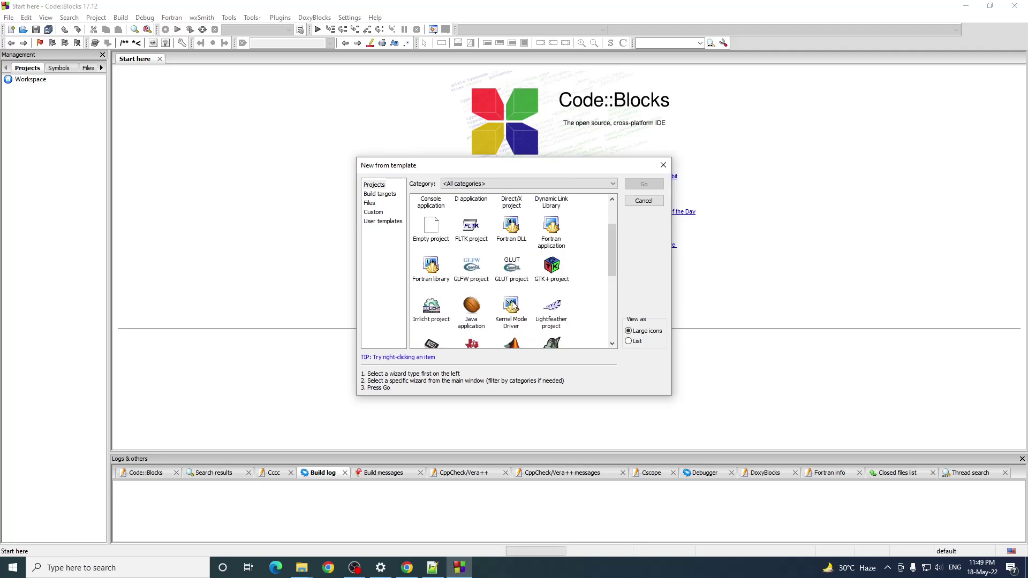
pyautogui.scroll(-2, 513, 298)
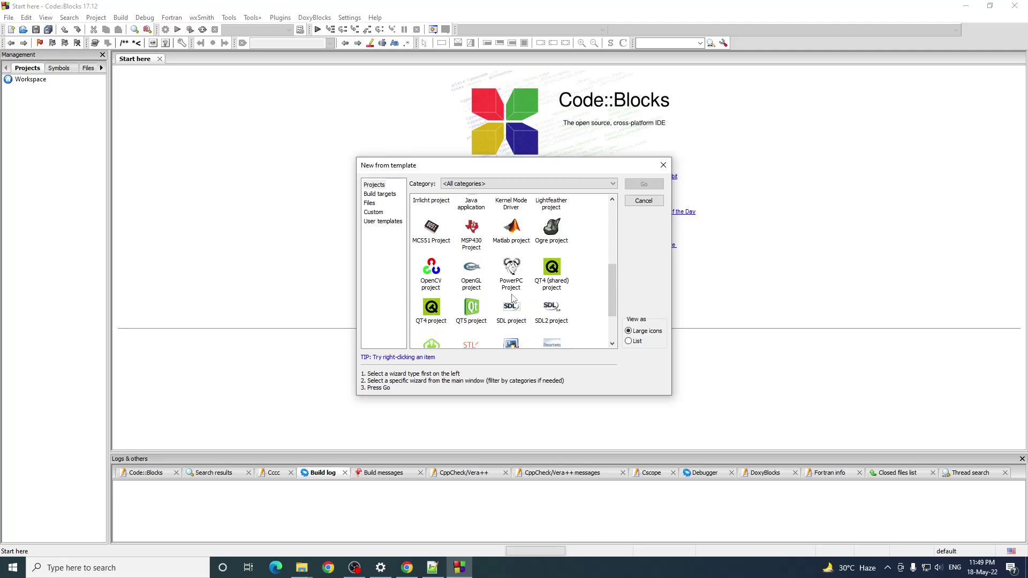
pyautogui.scroll(2, 474, 276)
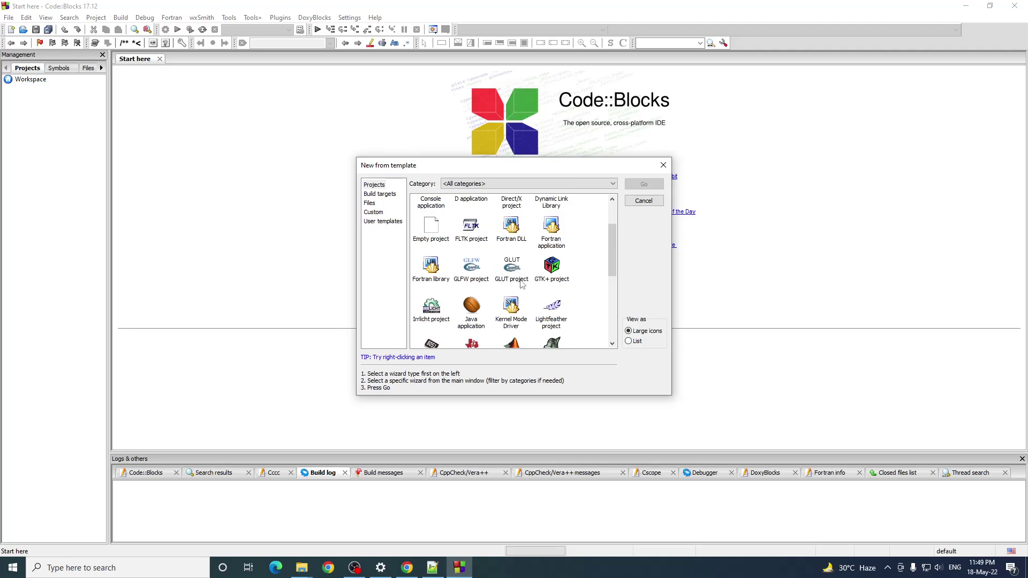
pyautogui.scroll(-2, 512, 299)
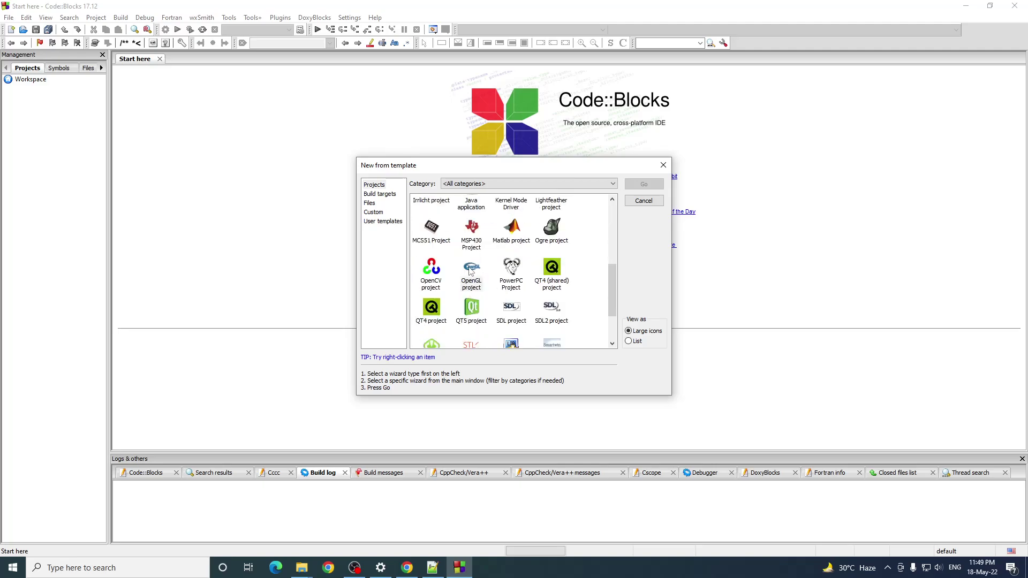